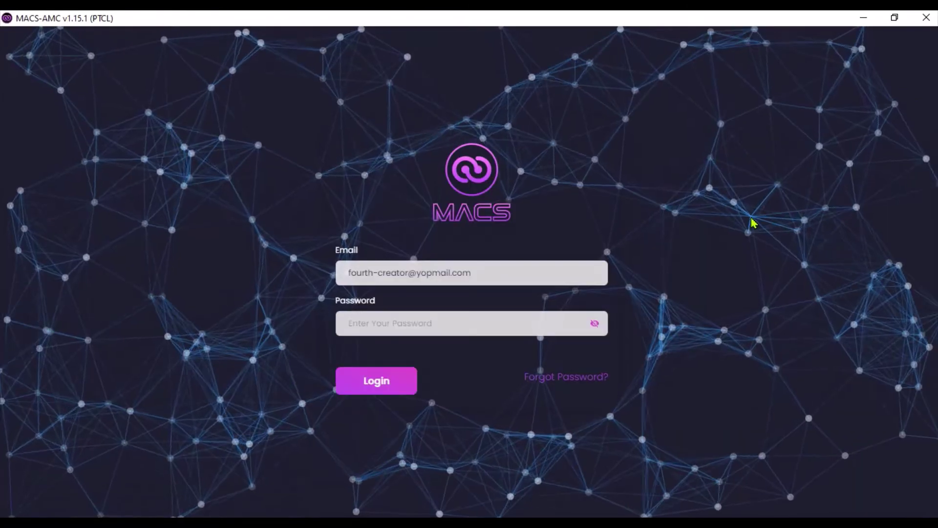
Paste the account password to log in, then confirm the six-digit one-time verification code
{"action": "left_click", "coordinate": [549, 320]}
{"action": "key", "text": "ctrl+v"}
{"action": "left_click", "coordinate": [383, 382]}
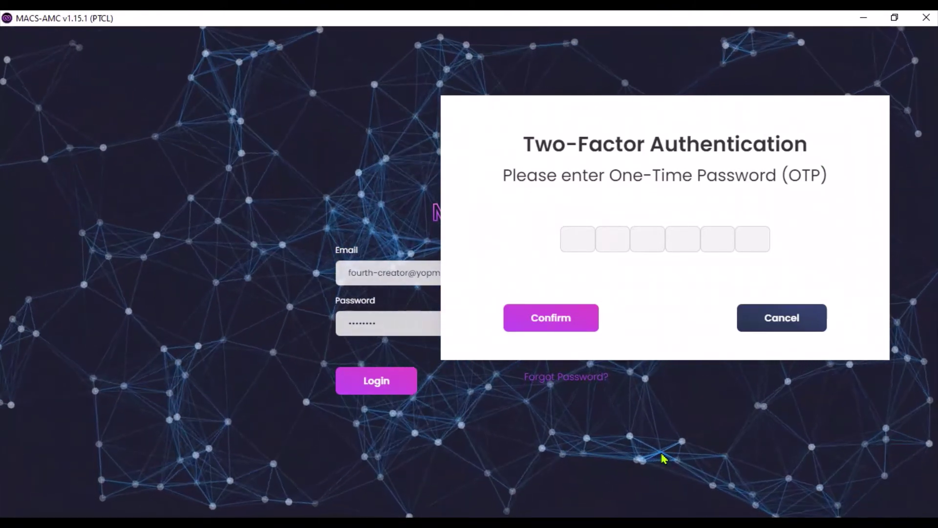
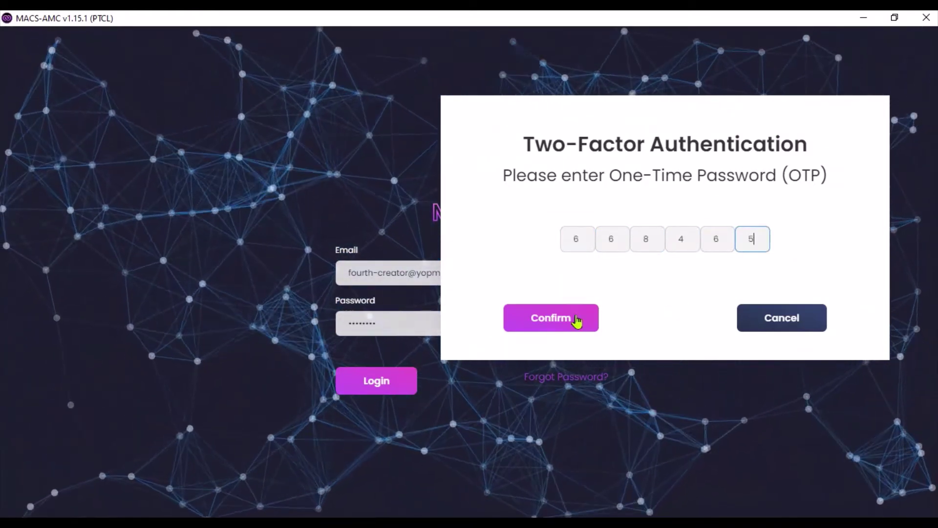
{"action": "left_click", "coordinate": [574, 322]}
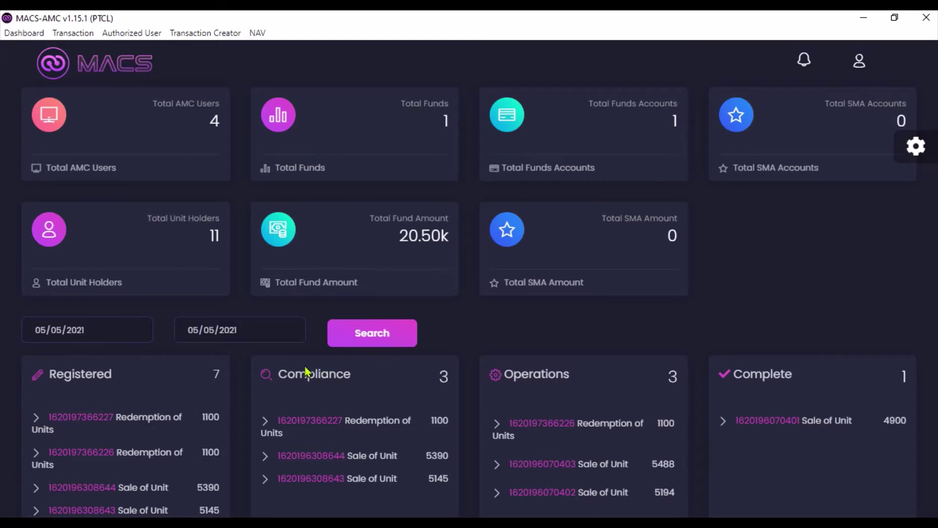
Scroll the loaded dashboard down to the transaction lists and bring up the Transaction Creator menu
{"action": "scroll", "coordinate": [217, 402], "scroll_direction": "down", "scroll_amount": 3}
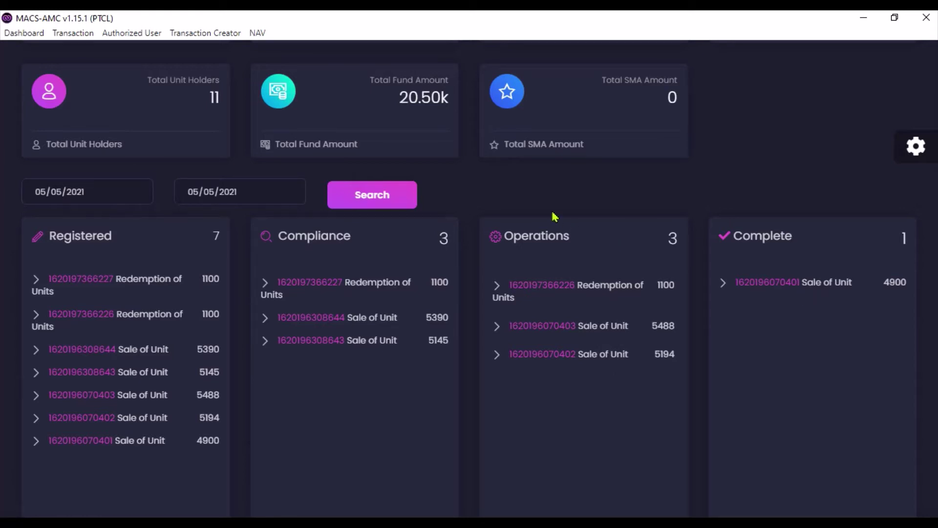
{"action": "left_click", "coordinate": [197, 34]}
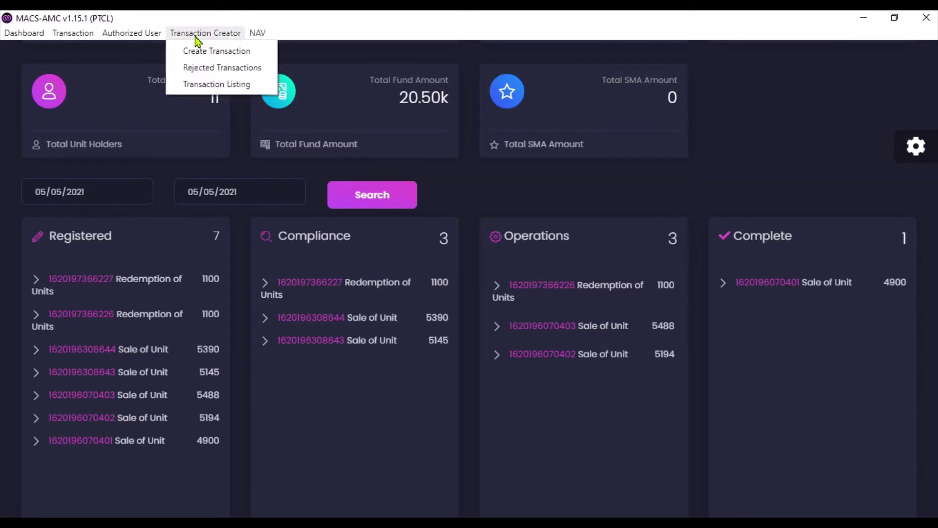
Choose Create Transaction to open the Transaction Types page
{"action": "left_click", "coordinate": [208, 51]}
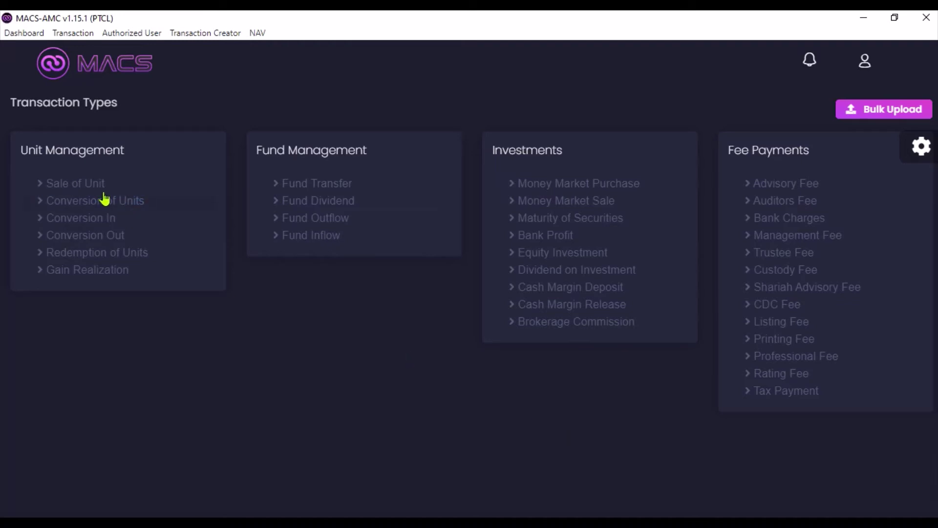
Start a Sale of Unit transaction and look over its Unit Holder and counter account fields
{"action": "left_click", "coordinate": [85, 187]}
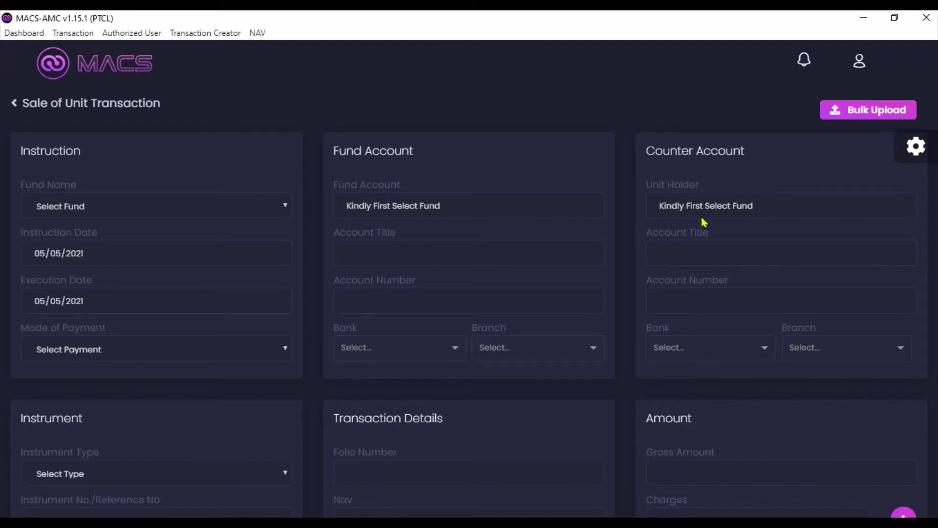
{"action": "left_click", "coordinate": [708, 205]}
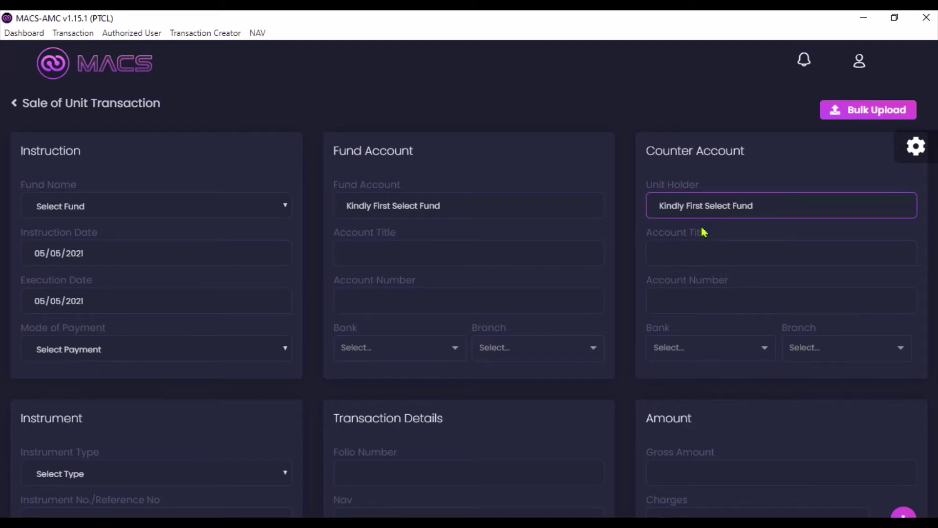
{"action": "left_click", "coordinate": [745, 298]}
{"action": "left_click", "coordinate": [728, 199]}
{"action": "left_click", "coordinate": [733, 262]}
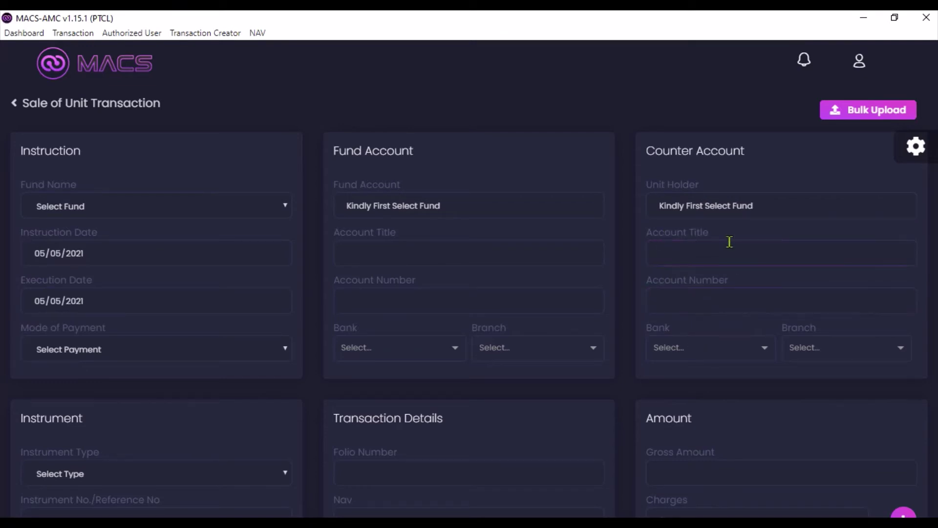
{"action": "scroll", "coordinate": [727, 283], "scroll_direction": "down", "scroll_amount": 3}
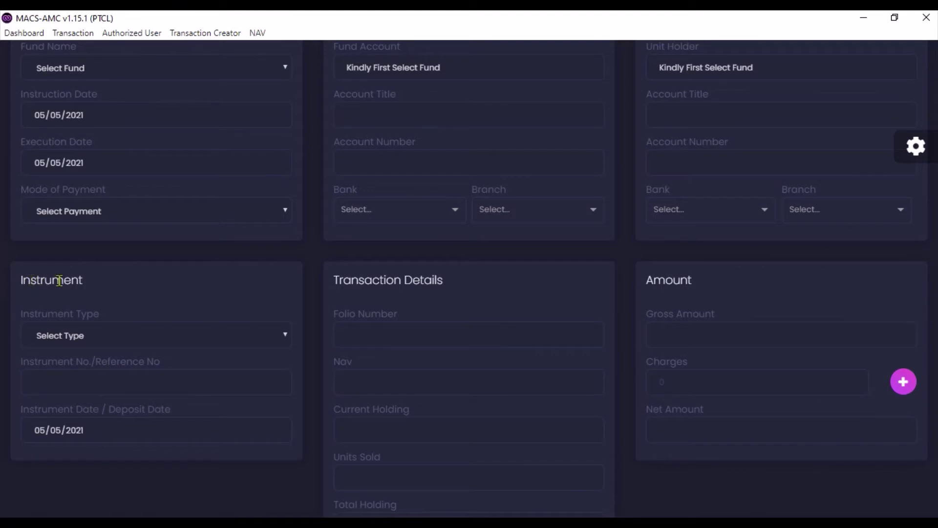
{"action": "left_click", "coordinate": [97, 338]}
{"action": "left_click", "coordinate": [97, 338]}
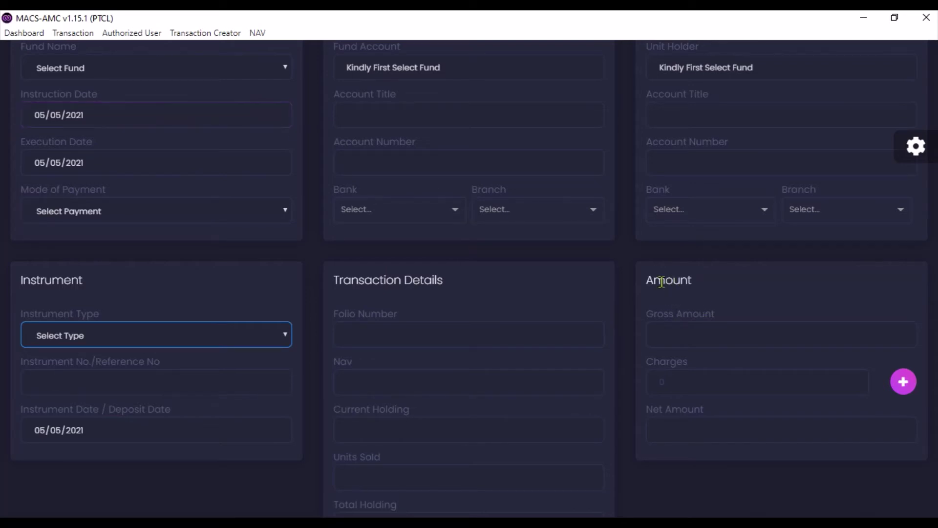
{"action": "scroll", "coordinate": [819, 173], "scroll_direction": "up", "scroll_amount": 3}
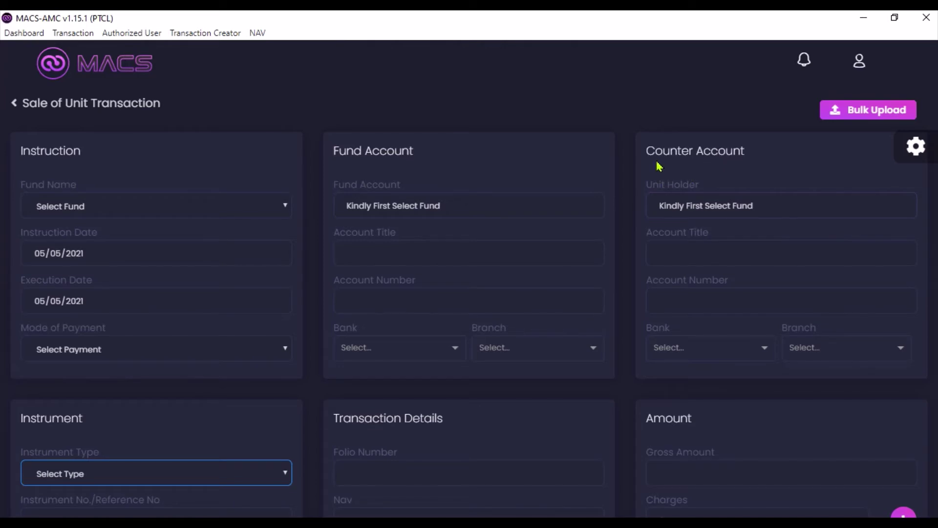
{"action": "left_click_drag", "start_coordinate": [658, 184], "coordinate": [686, 184]}
{"action": "left_click", "coordinate": [691, 184]}
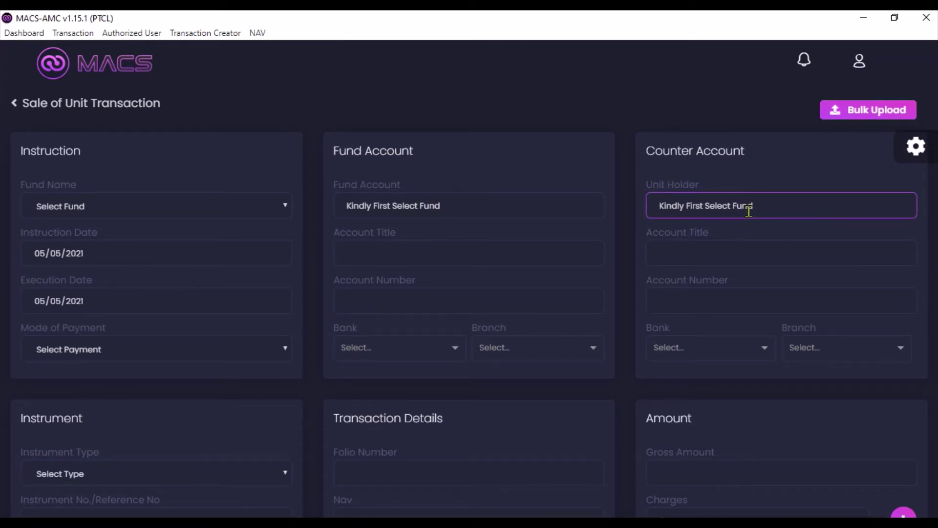
{"action": "left_click", "coordinate": [666, 179]}
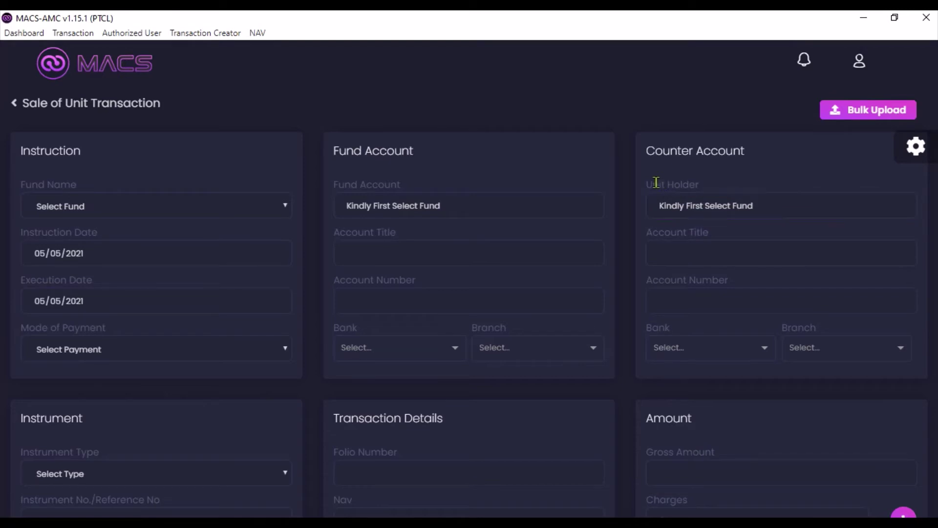
{"action": "left_click_drag", "start_coordinate": [657, 185], "coordinate": [705, 191]}
{"action": "left_click", "coordinate": [693, 186]}
{"action": "left_click", "coordinate": [693, 205]}
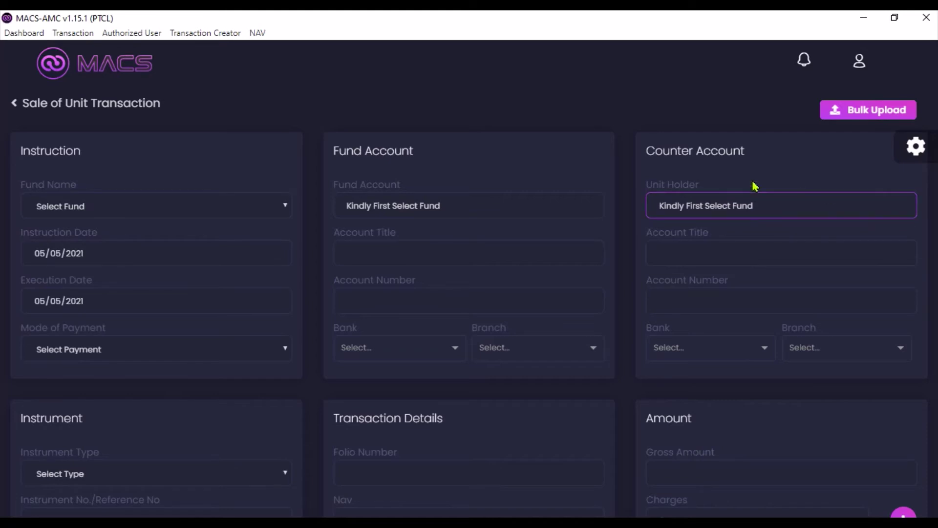
Preview the Fund Dividend Payout form and its counter account fields, then go back to transaction types
{"action": "left_click", "coordinate": [14, 110]}
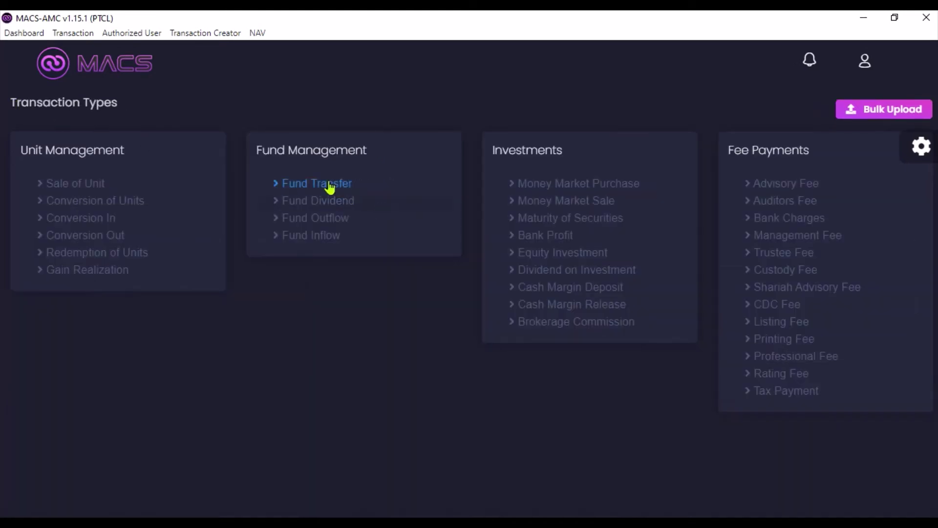
{"action": "left_click", "coordinate": [309, 202]}
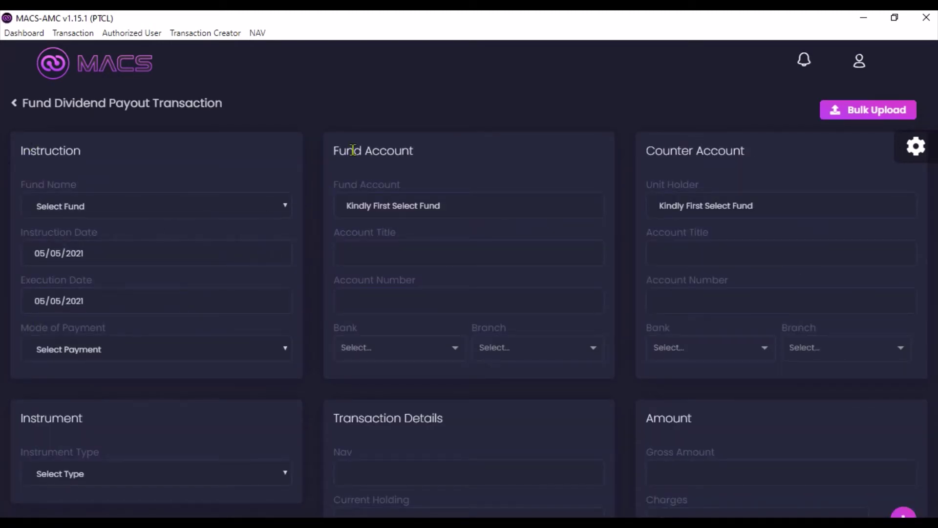
{"action": "left_click", "coordinate": [697, 303]}
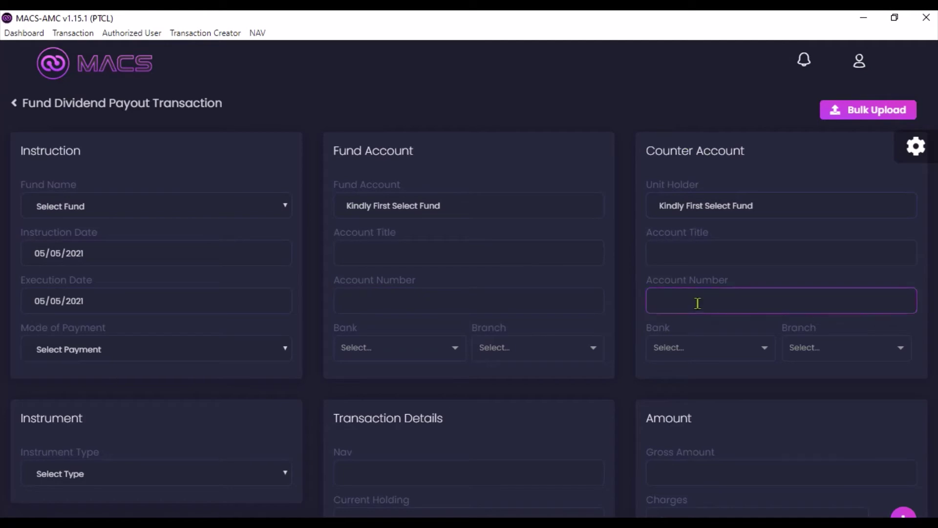
{"action": "scroll", "coordinate": [740, 296], "scroll_direction": "down", "scroll_amount": 1}
{"action": "scroll", "coordinate": [739, 298], "scroll_direction": "down", "scroll_amount": 5}
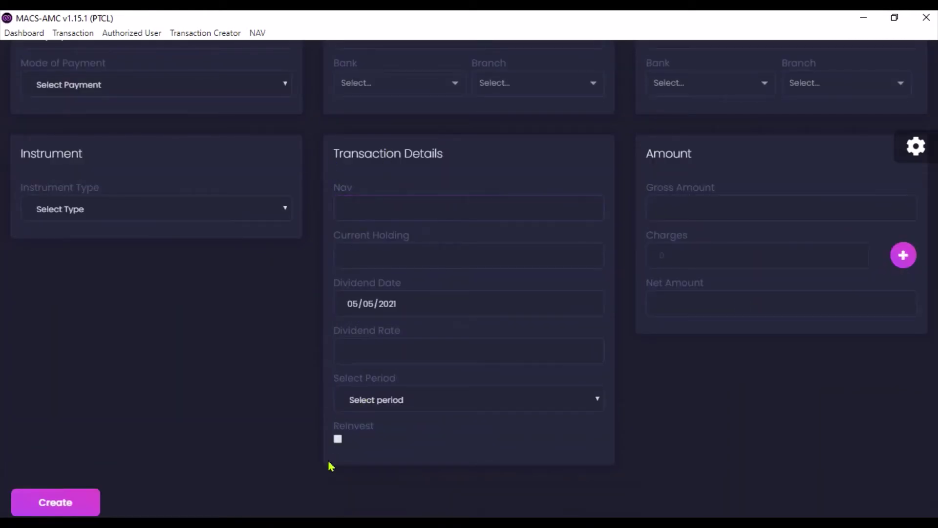
{"action": "scroll", "coordinate": [201, 405], "scroll_direction": "up", "scroll_amount": 6}
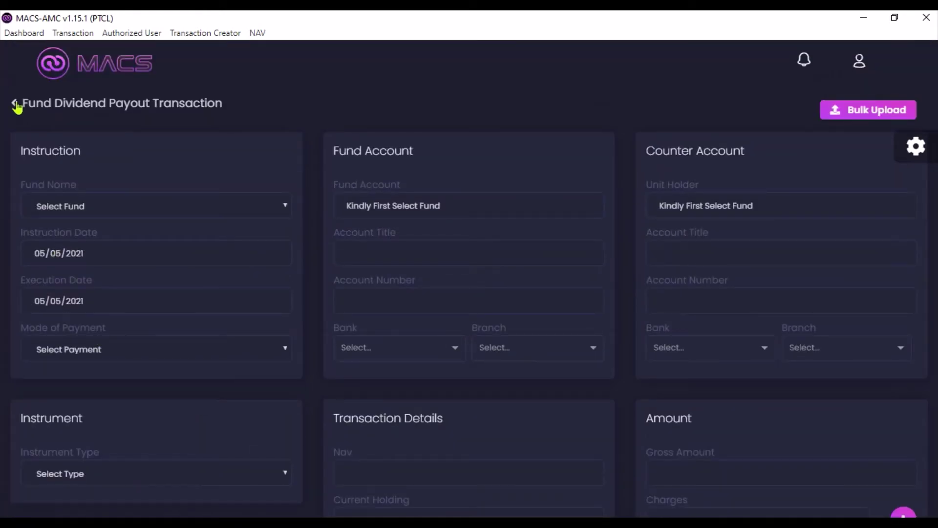
{"action": "left_click", "coordinate": [14, 103]}
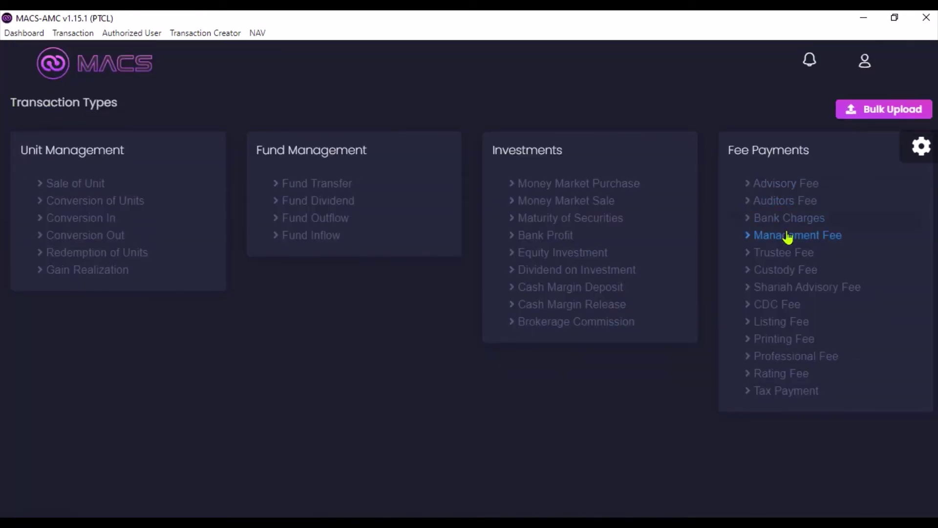
Glance at the Advisory Fee form's advisor list, then return to the Transaction Types list
{"action": "left_click", "coordinate": [786, 185]}
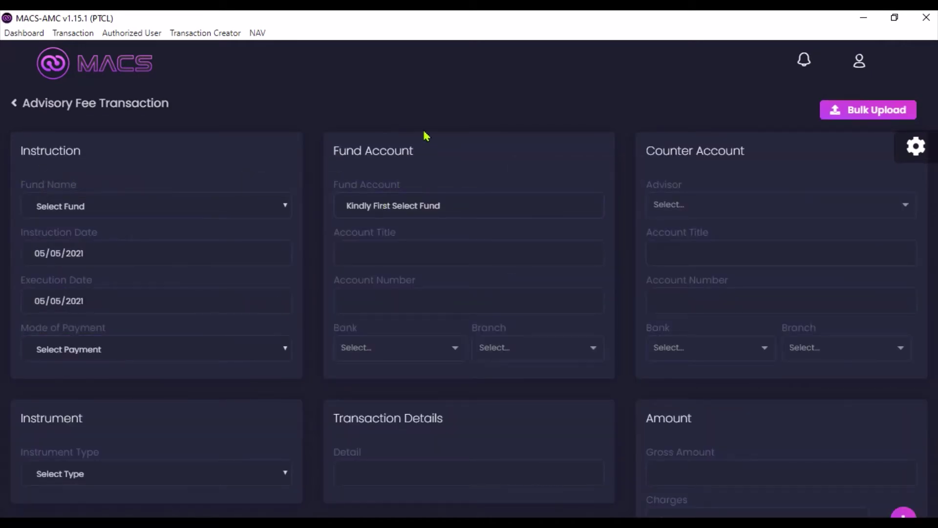
{"action": "left_click", "coordinate": [684, 207]}
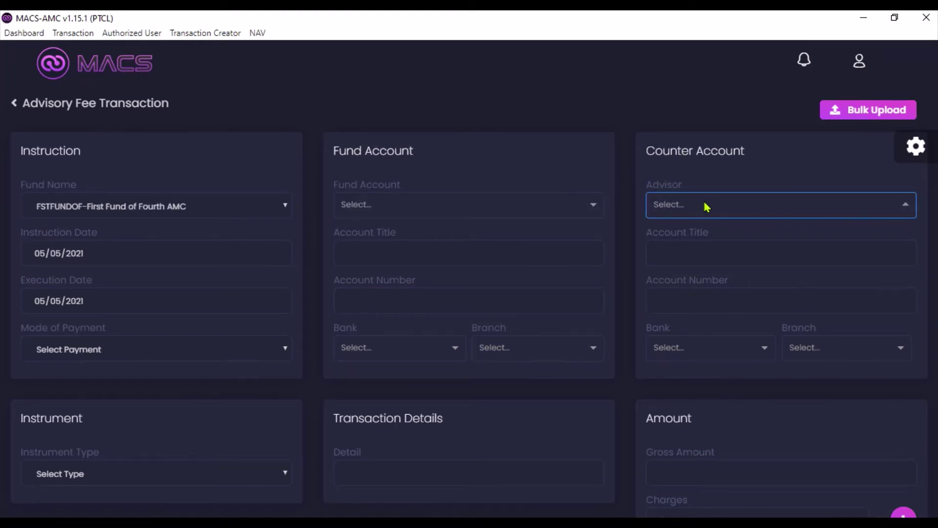
{"action": "left_click", "coordinate": [13, 102]}
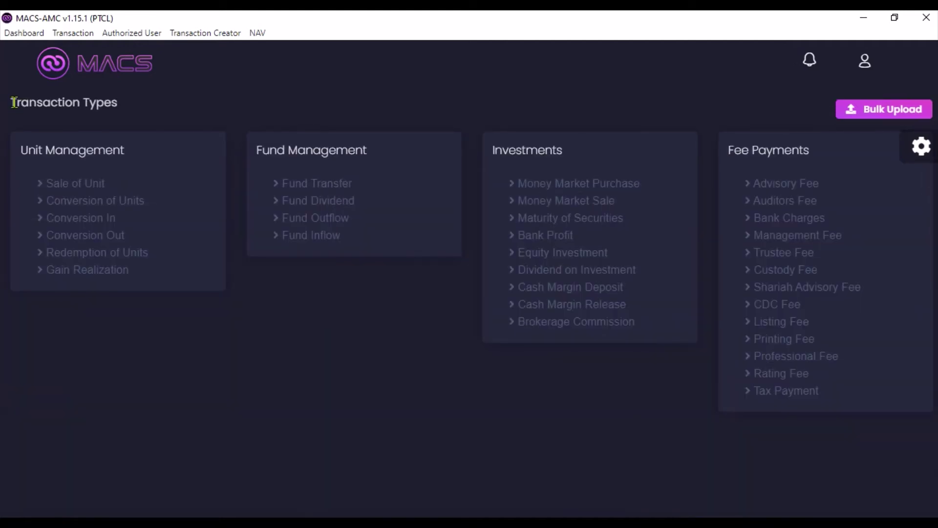
Start a Sale of Unit with fund FSTFUNDOF-First Fund of Fourth AMC and Cheque payment mode
{"action": "left_click", "coordinate": [94, 190]}
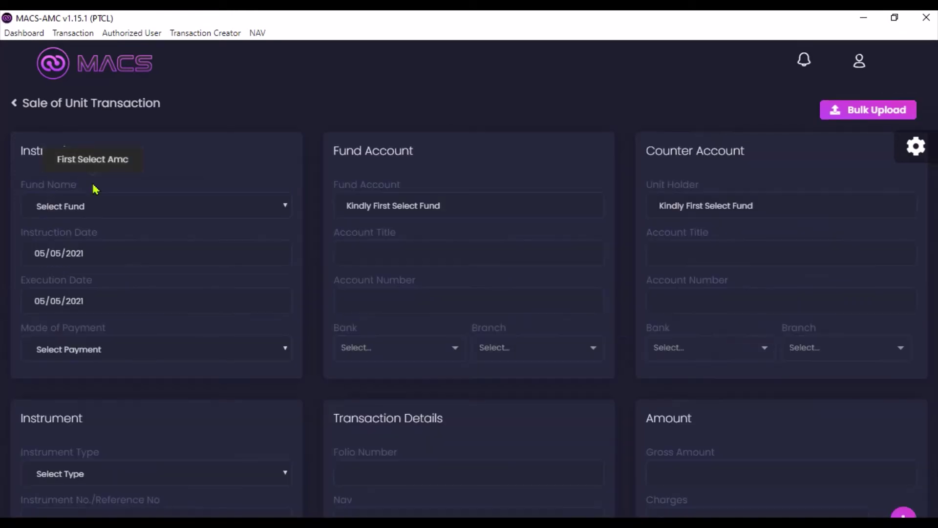
{"action": "left_click", "coordinate": [145, 205]}
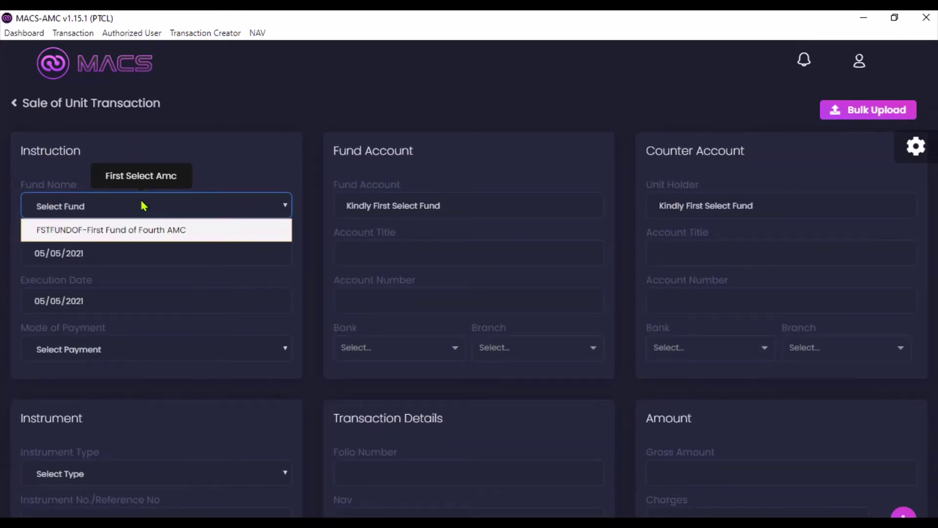
{"action": "left_click", "coordinate": [115, 239]}
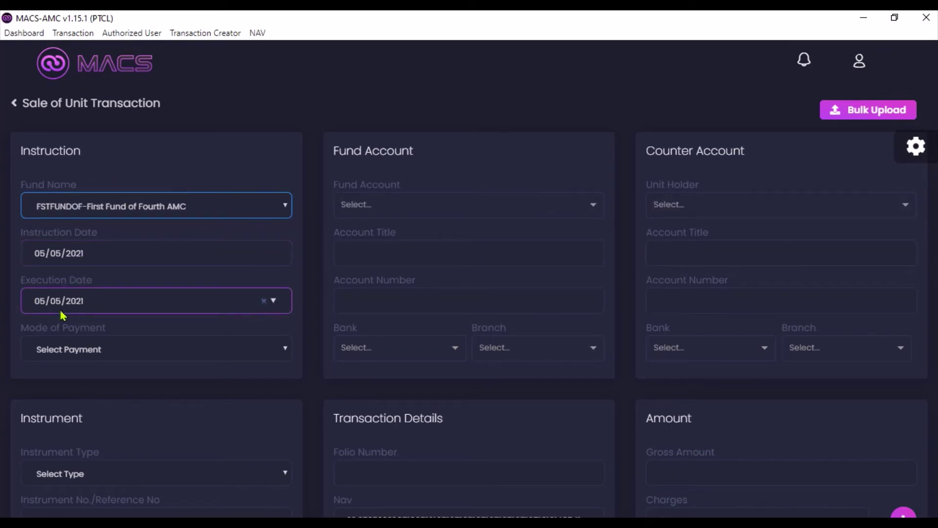
{"action": "left_click", "coordinate": [84, 350]}
{"action": "left_click", "coordinate": [72, 378]}
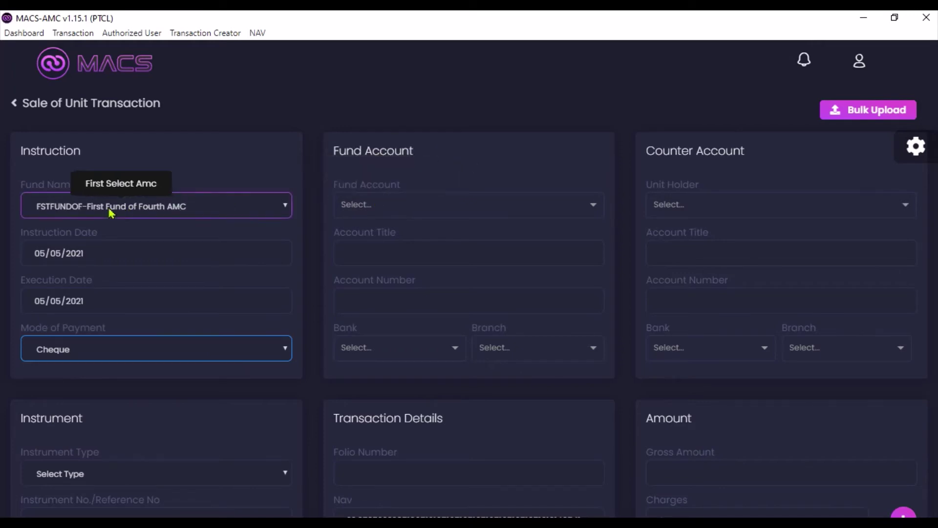
{"action": "left_click", "coordinate": [400, 212]}
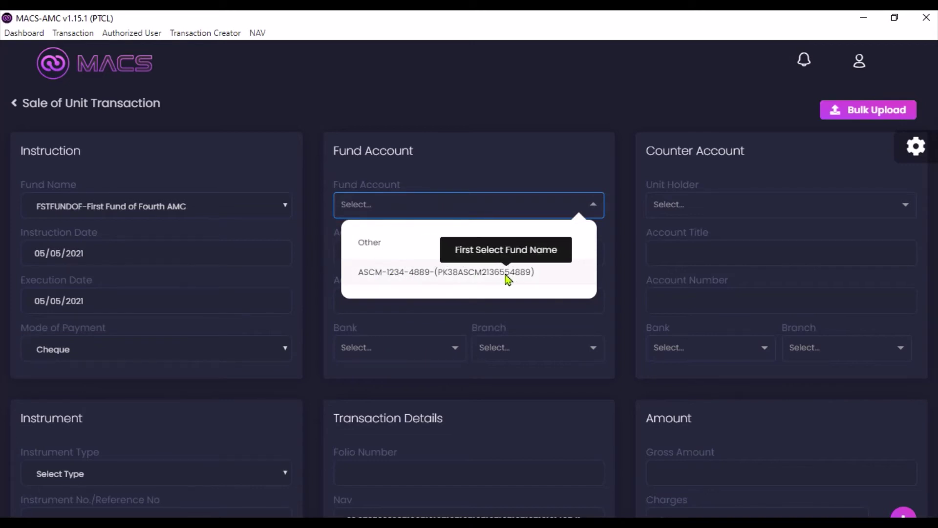
{"action": "left_click", "coordinate": [383, 272]}
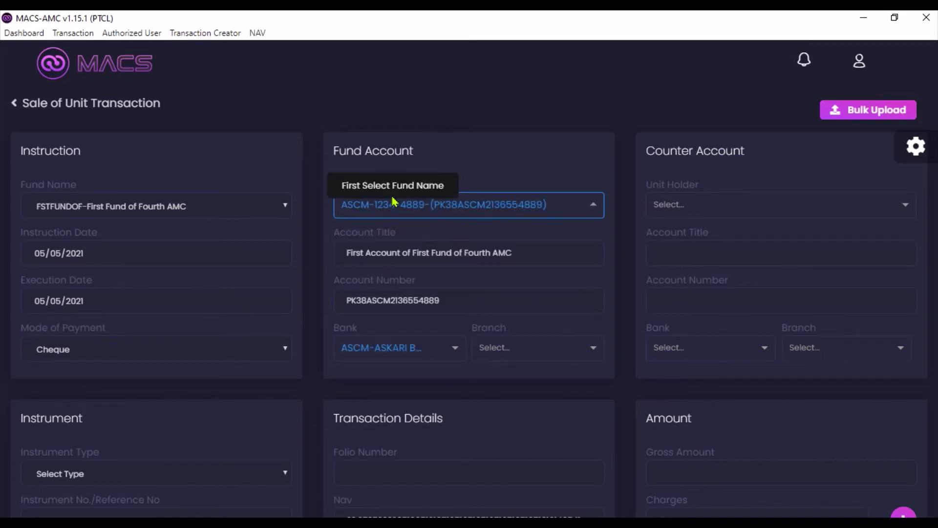
{"action": "left_click", "coordinate": [358, 256]}
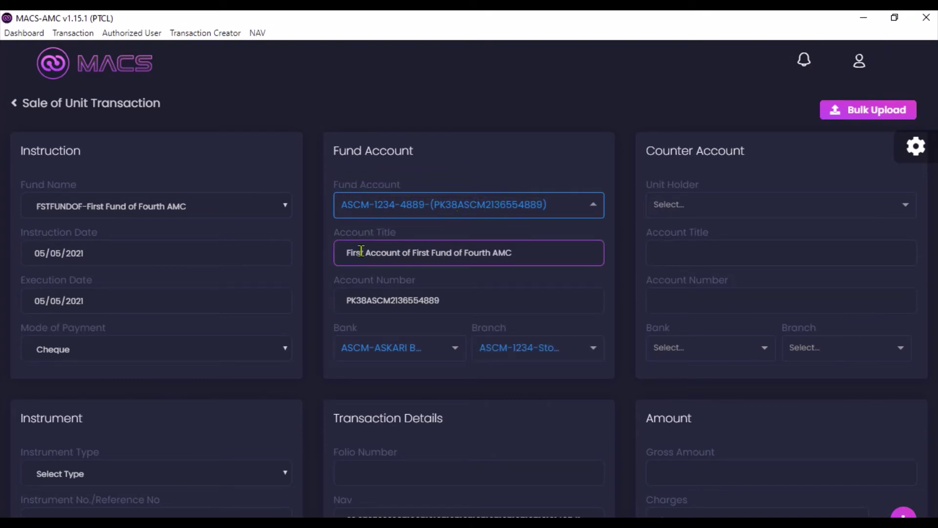
{"action": "left_click", "coordinate": [430, 298]}
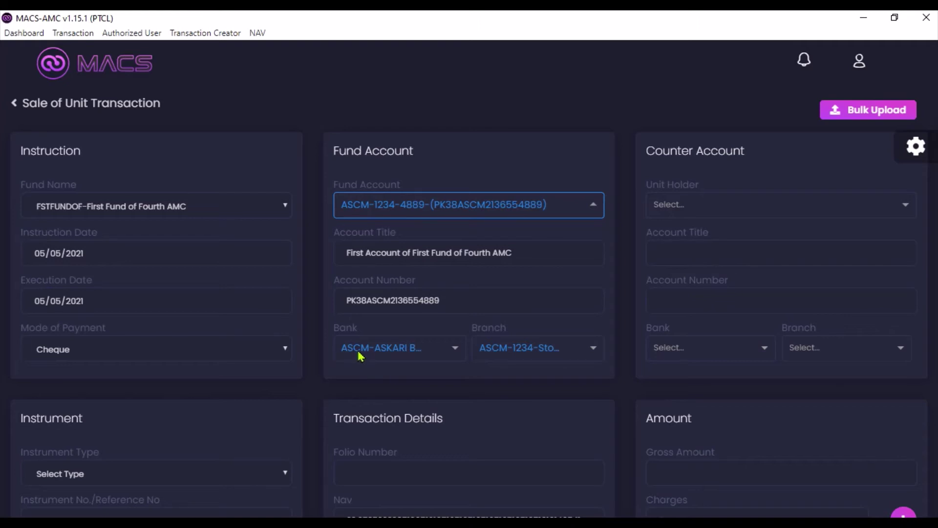
Pick the first listed unit holder and check their auto-filled account details
{"action": "left_click", "coordinate": [744, 216]}
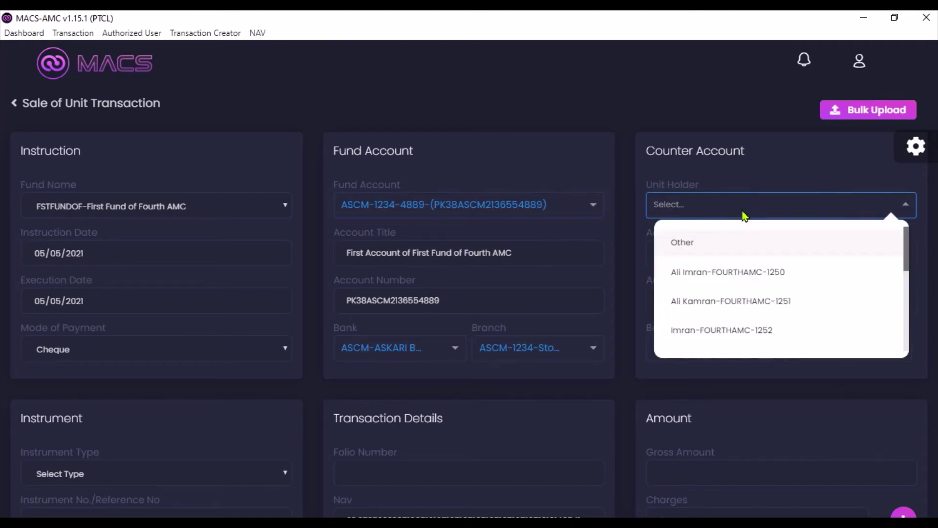
{"action": "left_click", "coordinate": [721, 273]}
{"action": "left_click", "coordinate": [667, 265]}
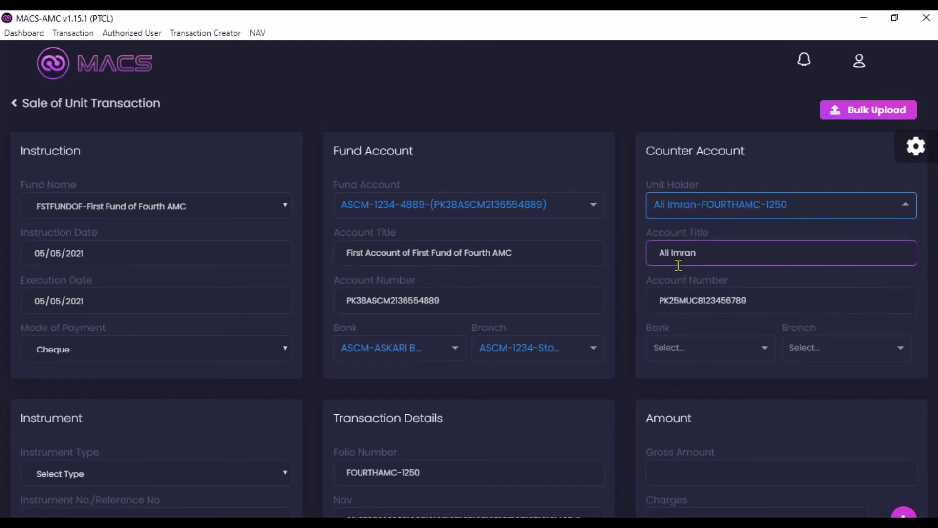
{"action": "left_click_drag", "start_coordinate": [663, 253], "coordinate": [697, 253]}
{"action": "left_click_drag", "start_coordinate": [665, 303], "coordinate": [708, 305]}
{"action": "scroll", "coordinate": [745, 310], "scroll_direction": "down", "scroll_amount": 1}
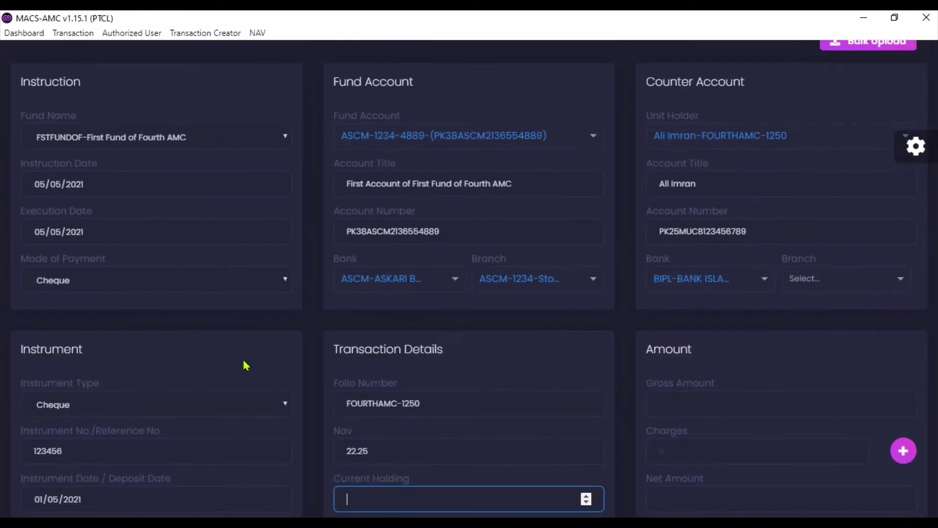
{"action": "scroll", "coordinate": [239, 359], "scroll_direction": "down", "scroll_amount": 3}
Keep Cheque as instrument type, enter the cheque reference, and verify folio number and NAV 22.25
{"action": "left_click", "coordinate": [93, 264]}
{"action": "left_click", "coordinate": [93, 264]}
{"action": "left_click", "coordinate": [76, 314]}
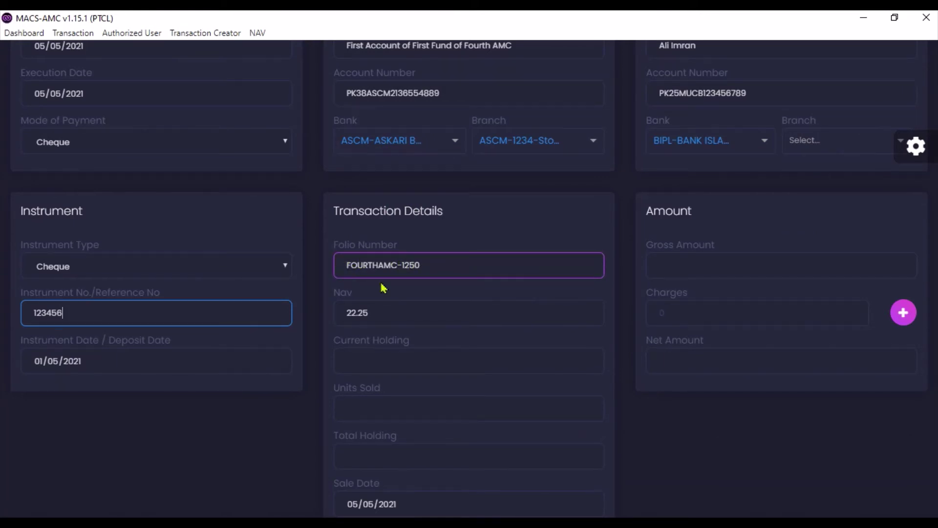
{"action": "left_click_drag", "start_coordinate": [420, 265], "coordinate": [347, 267]}
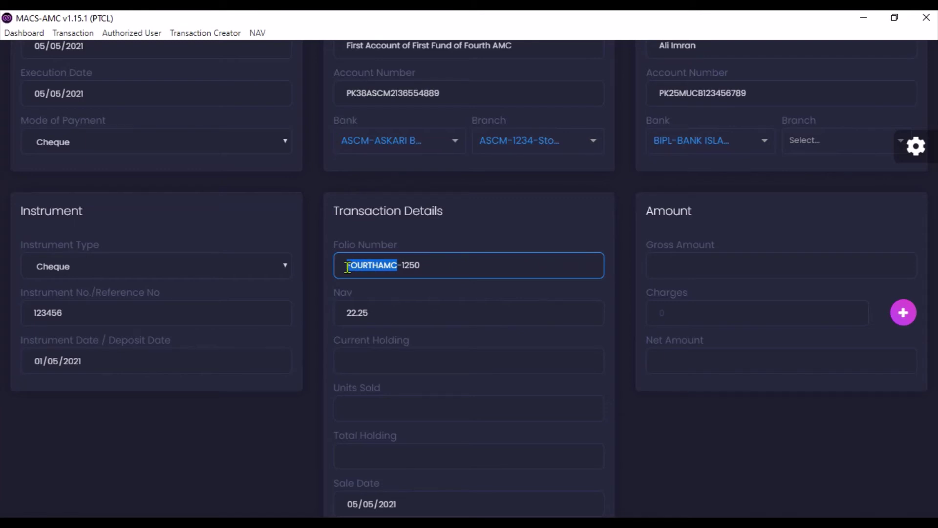
{"action": "left_click", "coordinate": [397, 318]}
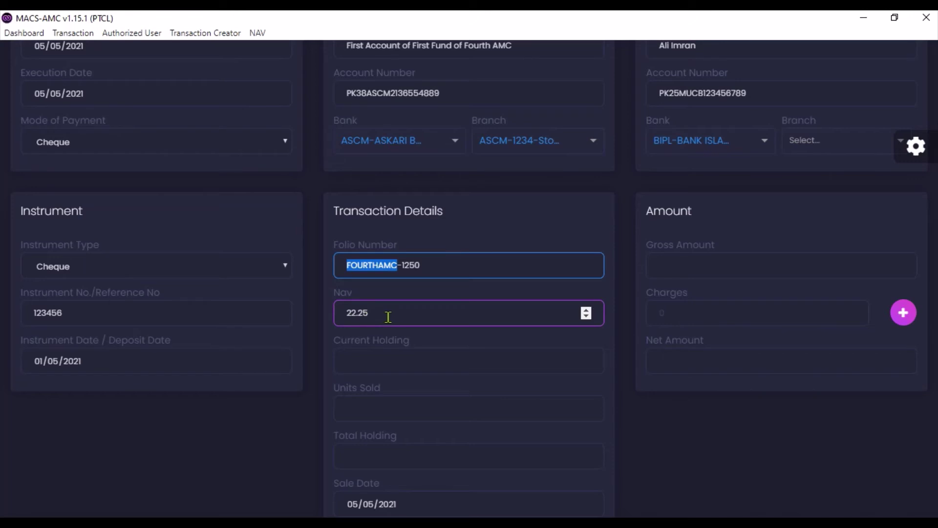
Enter 500 units sold and check the calculated gross amount of 11125.00
{"action": "scroll", "coordinate": [379, 358], "scroll_direction": "down", "scroll_amount": 1}
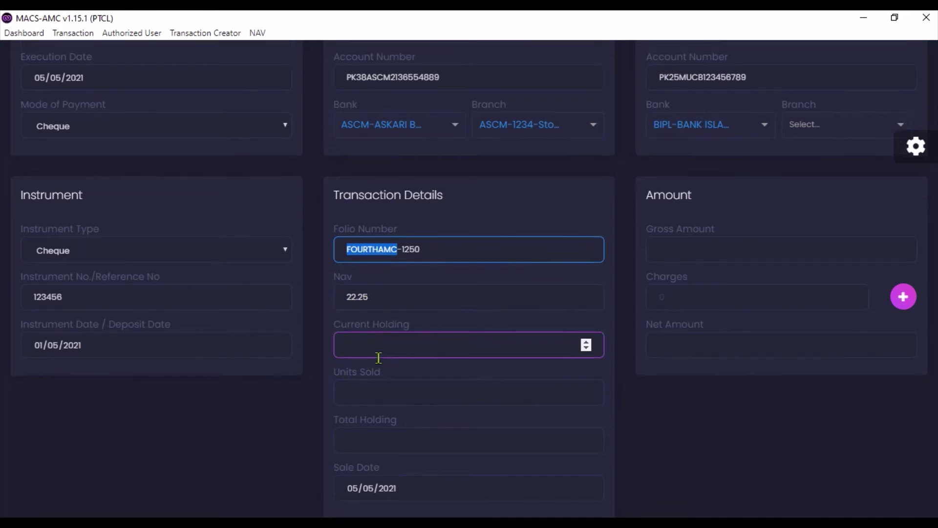
{"action": "scroll", "coordinate": [379, 357], "scroll_direction": "down", "scroll_amount": 1}
{"action": "left_click", "coordinate": [377, 343]}
{"action": "type", "text": "500"}
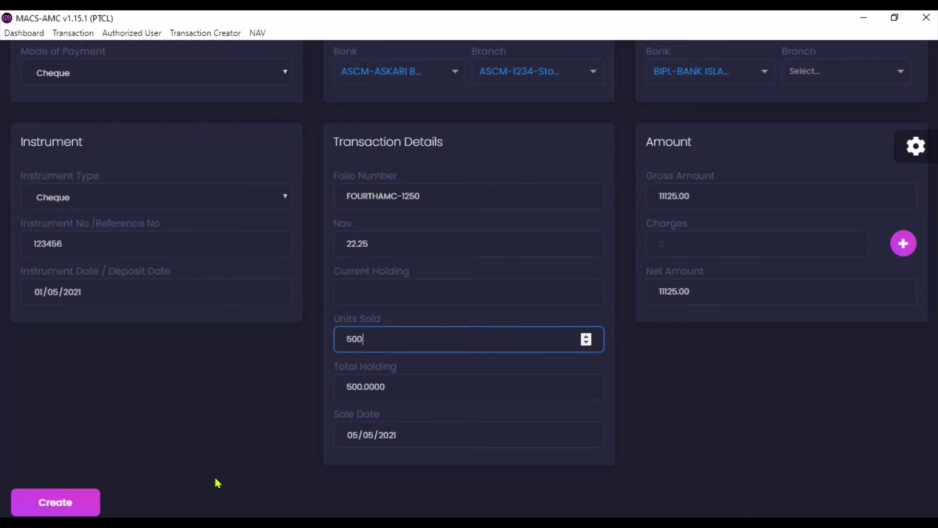
{"action": "scroll", "coordinate": [622, 379], "scroll_direction": "up", "scroll_amount": 5}
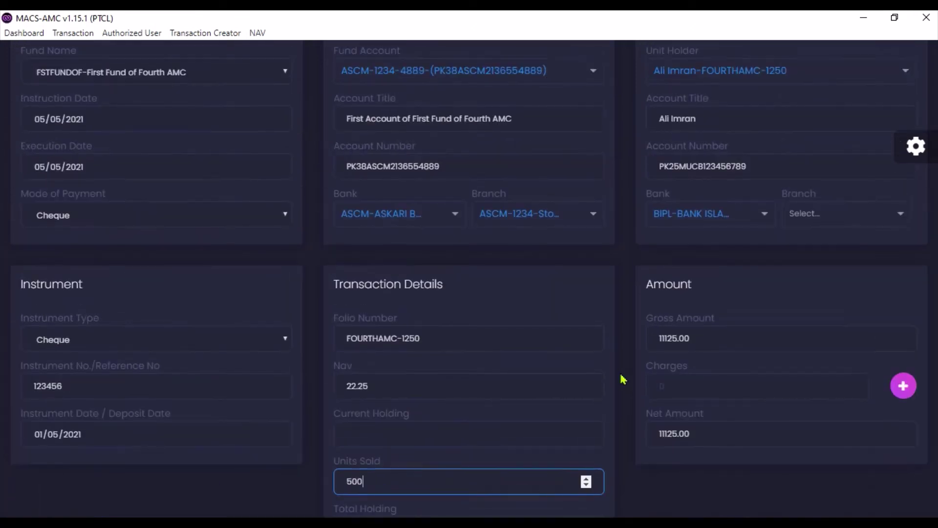
{"action": "scroll", "coordinate": [622, 379], "scroll_direction": "down", "scroll_amount": 3}
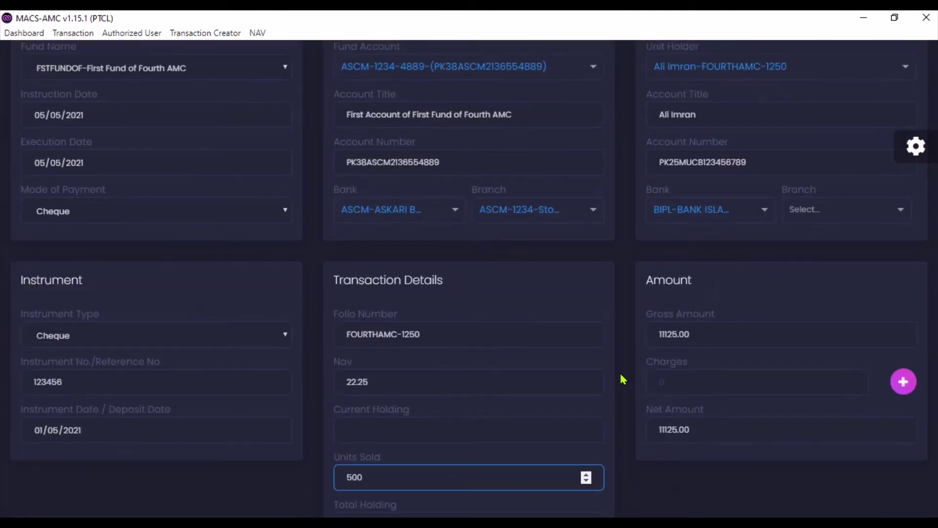
{"action": "scroll", "coordinate": [622, 379], "scroll_direction": "down", "scroll_amount": 2}
{"action": "left_click", "coordinate": [722, 265]}
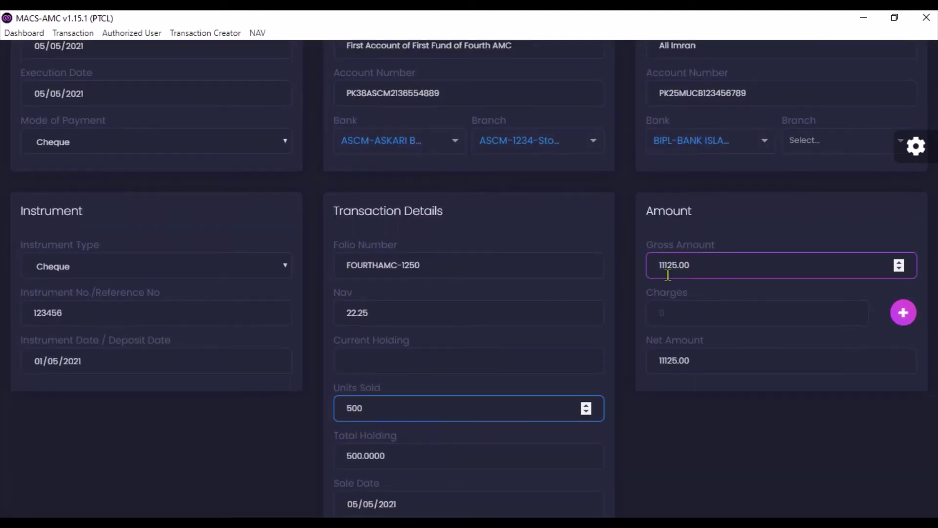
{"action": "left_click", "coordinate": [730, 307]}
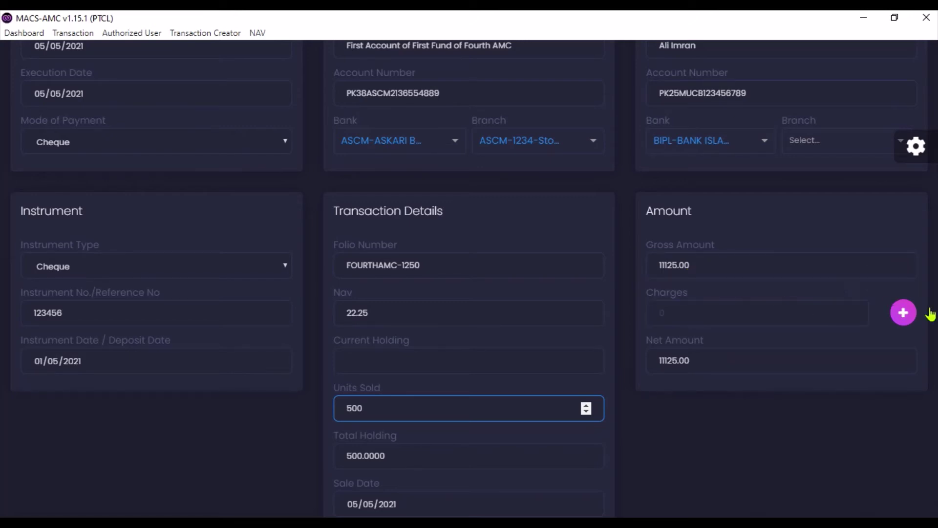
Add a 500 Sale-Load tax charge and confirm the net amount drops to 10625.00
{"action": "left_click", "coordinate": [911, 319]}
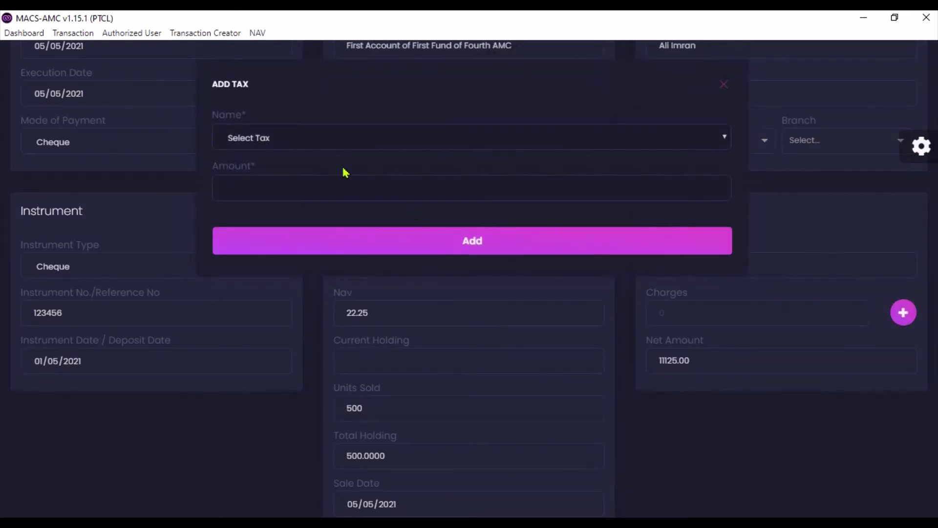
{"action": "left_click", "coordinate": [293, 141]}
{"action": "left_click", "coordinate": [275, 260]}
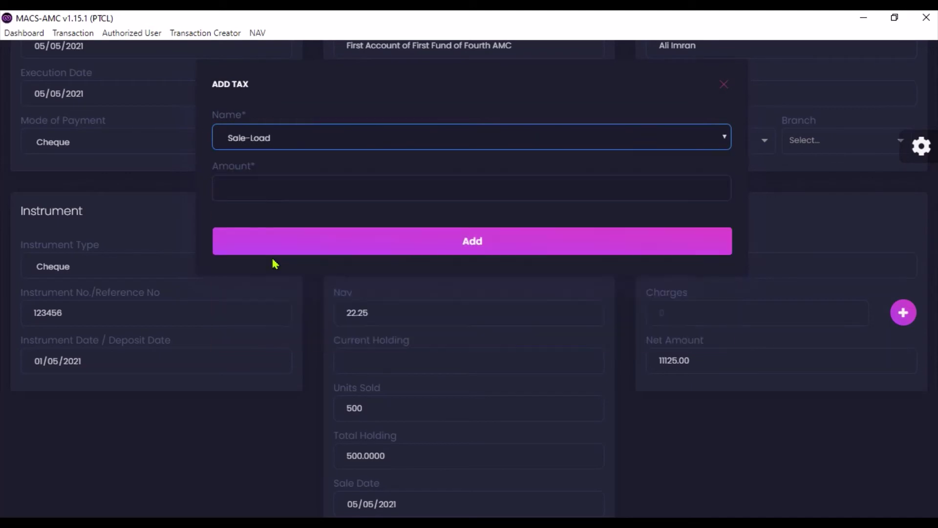
{"action": "left_click", "coordinate": [327, 194]}
{"action": "type", "text": "500"}
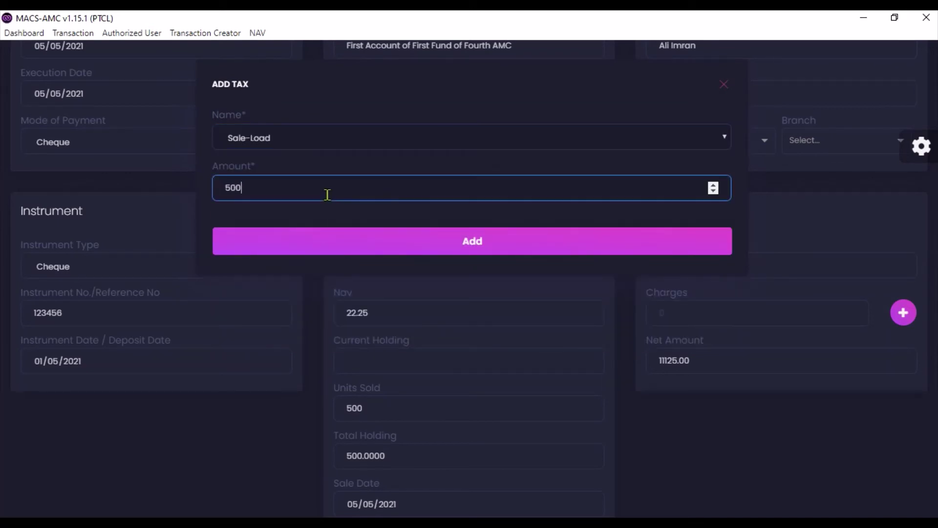
{"action": "left_click", "coordinate": [440, 250]}
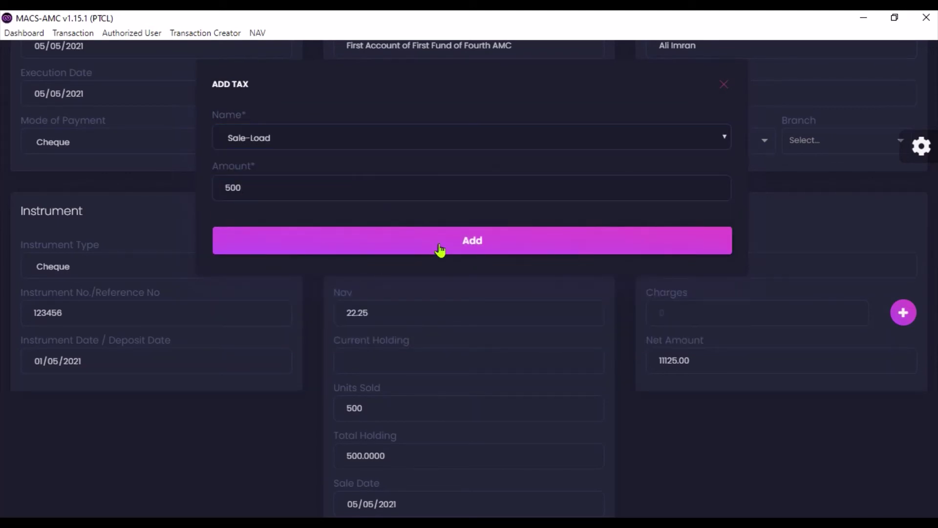
{"action": "left_click", "coordinate": [674, 435]}
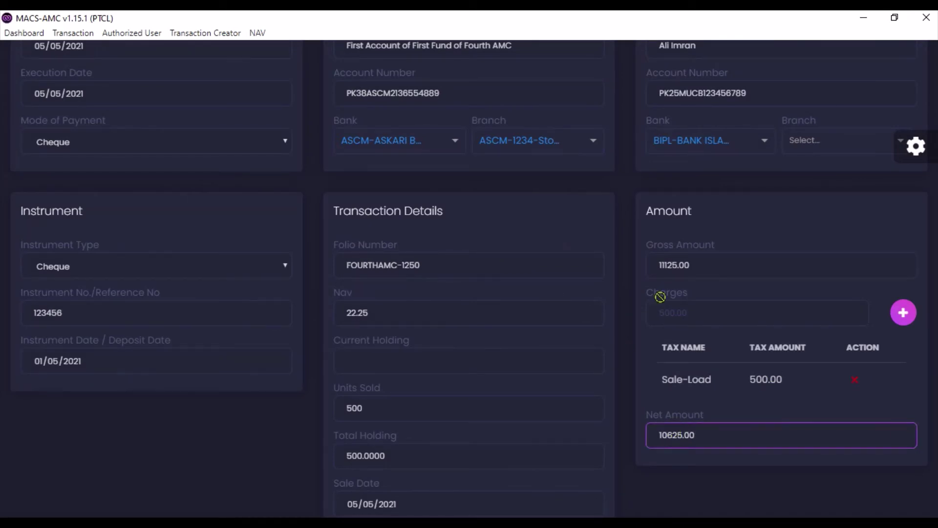
{"action": "scroll", "coordinate": [665, 439], "scroll_direction": "down", "scroll_amount": 2}
Create the sale-of-units transaction and select its ID from the Last Transaction info
{"action": "left_click", "coordinate": [704, 432]}
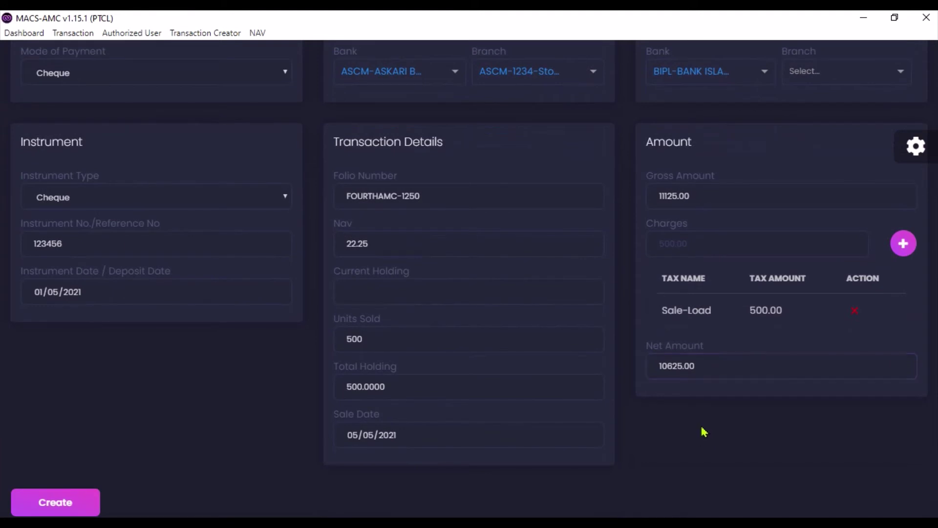
{"action": "left_click", "coordinate": [67, 500]}
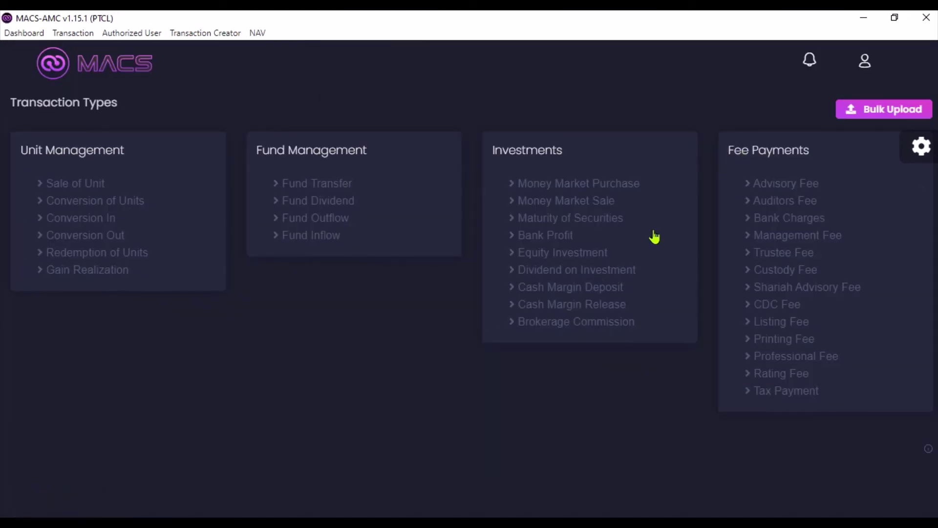
{"action": "left_click", "coordinate": [928, 448]}
{"action": "double_click", "coordinate": [868, 449]}
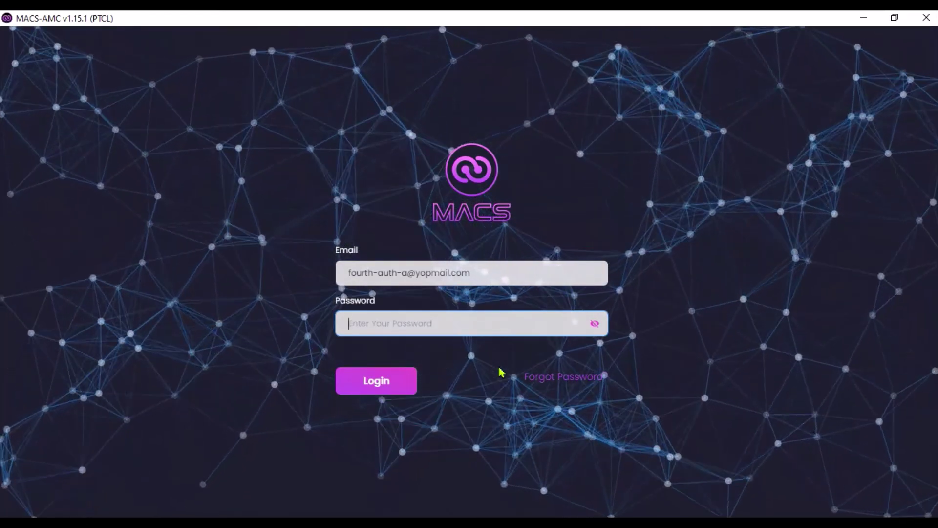
Sign in as authorizer A with the account password and the one-time password
{"action": "key", "text": "ctrl+v"}
{"action": "left_click", "coordinate": [403, 380]}
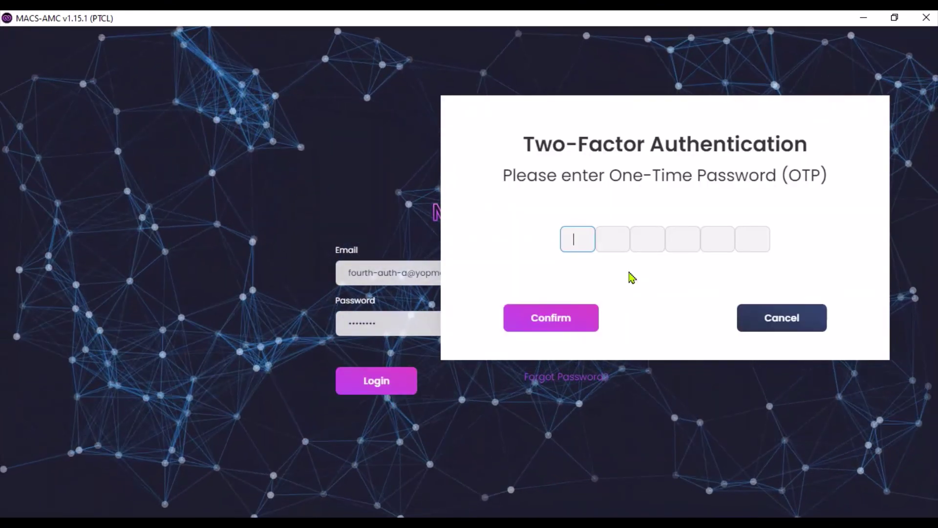
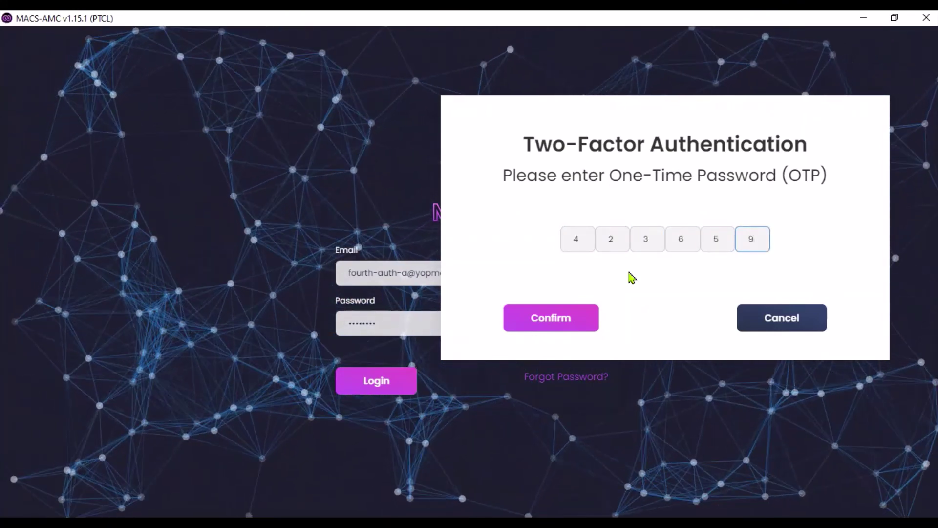
{"action": "left_click", "coordinate": [559, 332]}
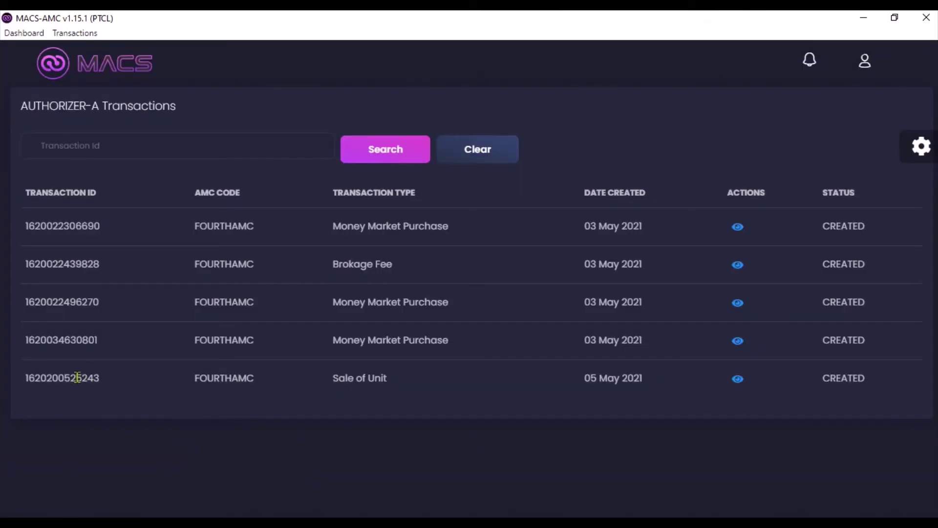
Open the 05 May 2021 Sale of Unit transaction for review
{"action": "left_click_drag", "start_coordinate": [95, 379], "coordinate": [101, 379]}
{"action": "left_click", "coordinate": [738, 379]}
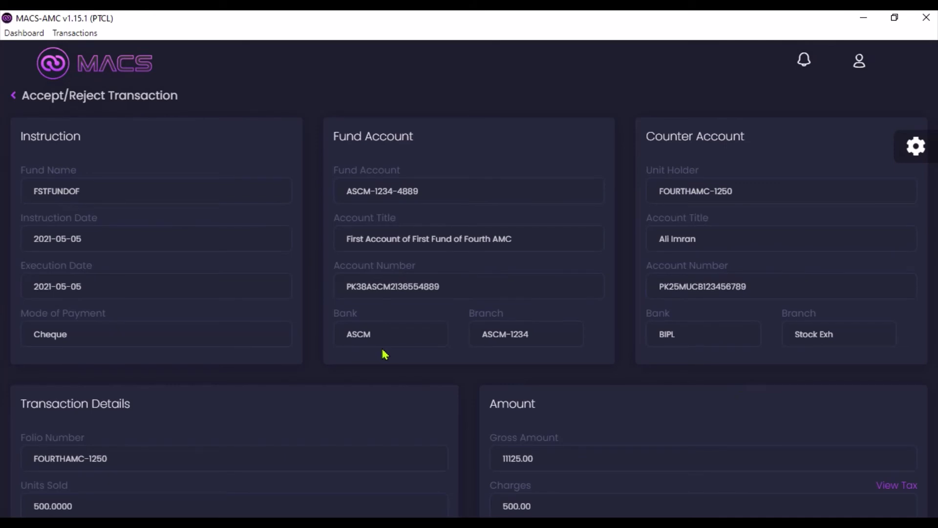
{"action": "scroll", "coordinate": [575, 309], "scroll_direction": "down", "scroll_amount": 4}
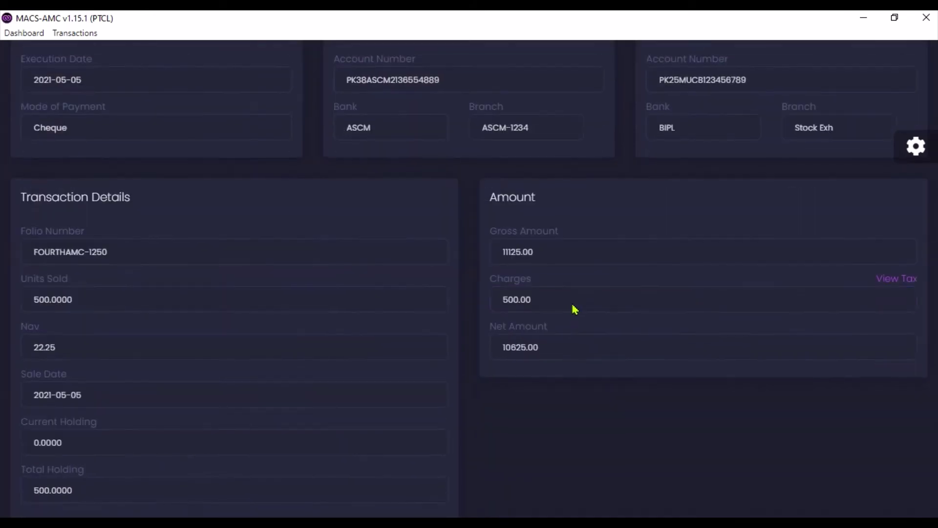
{"action": "scroll", "coordinate": [574, 309], "scroll_direction": "down", "scroll_amount": 2}
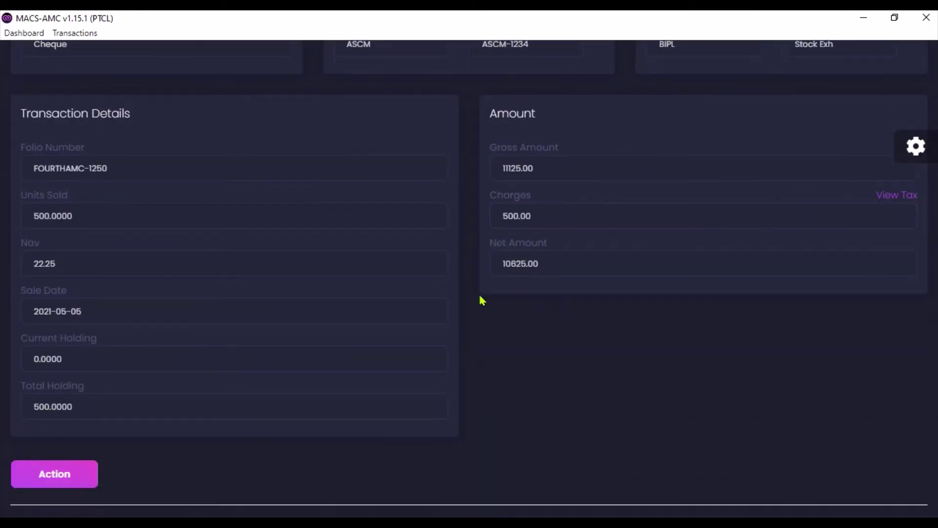
Mark the Sale of Unit Compliant and Accept in the Approval Check List, then submit
{"action": "left_click", "coordinate": [75, 484]}
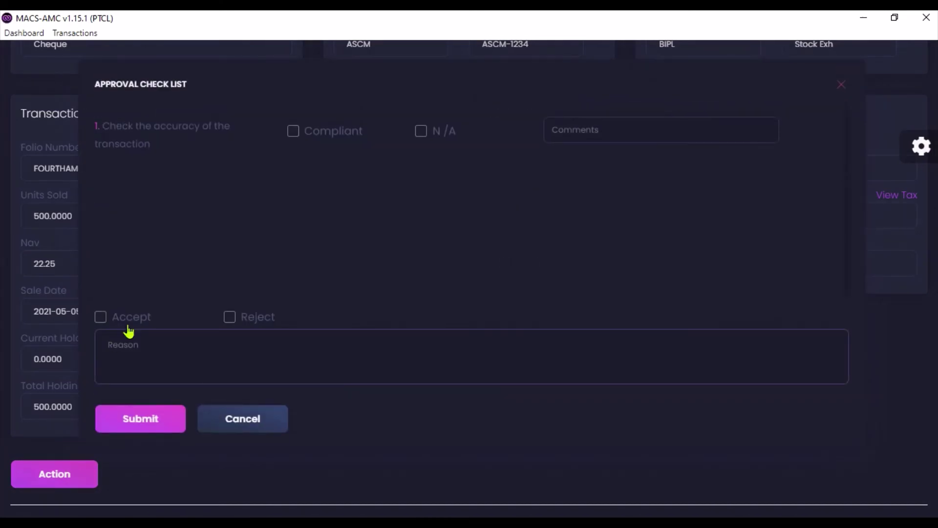
{"action": "left_click", "coordinate": [336, 139]}
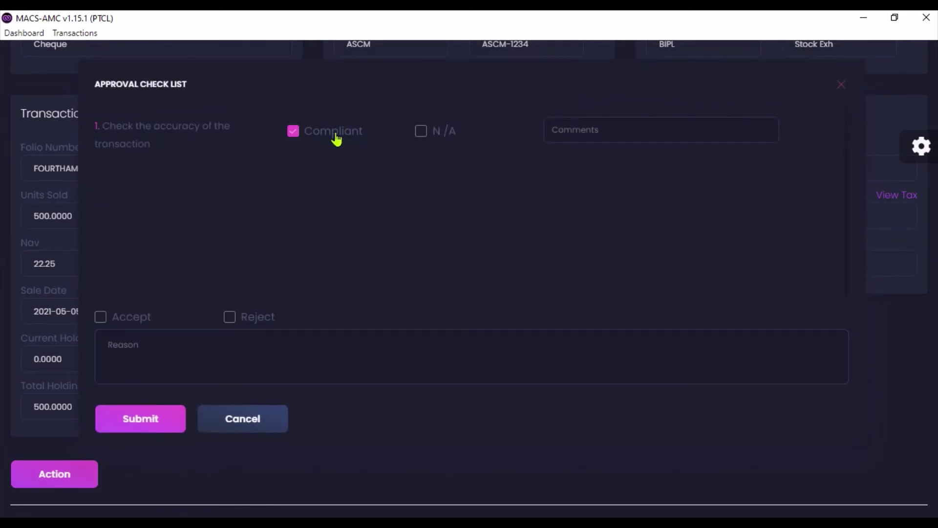
{"action": "left_click", "coordinate": [124, 325]}
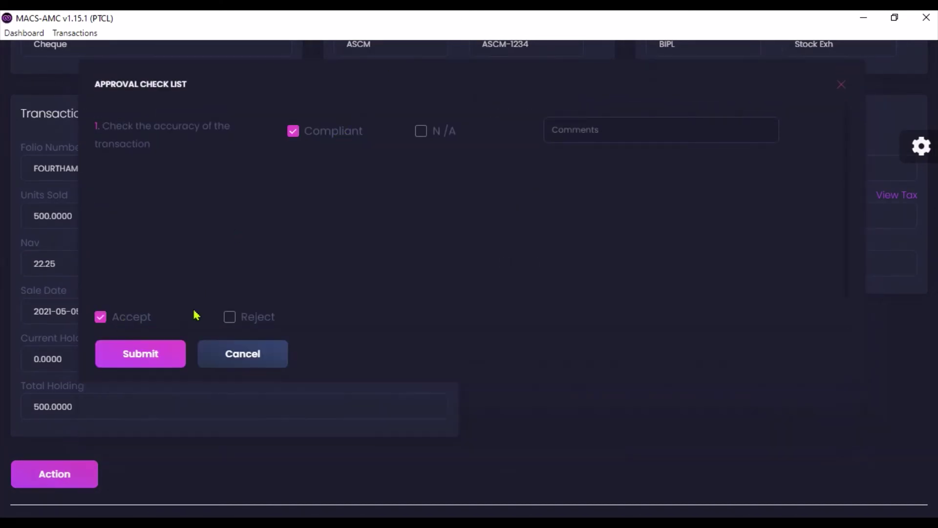
{"action": "left_click", "coordinate": [261, 321]}
{"action": "left_click", "coordinate": [139, 323]}
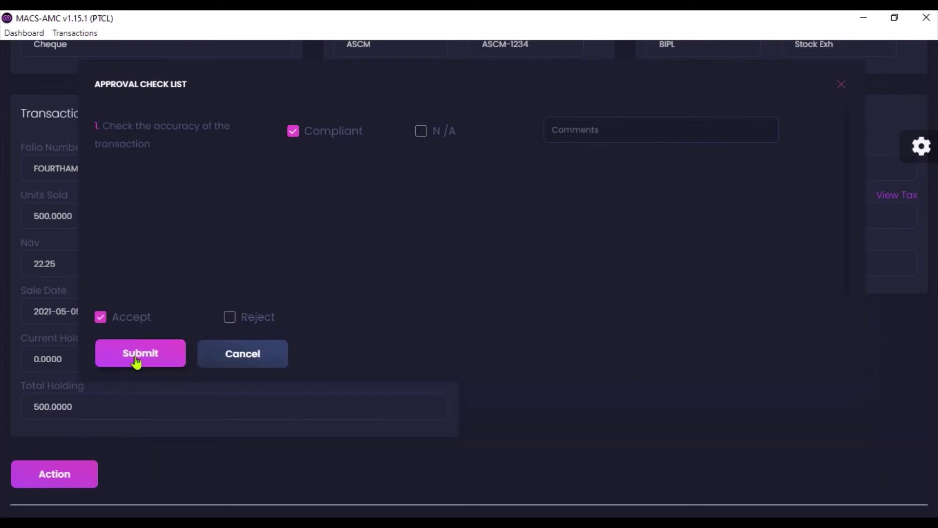
{"action": "left_click", "coordinate": [137, 361]}
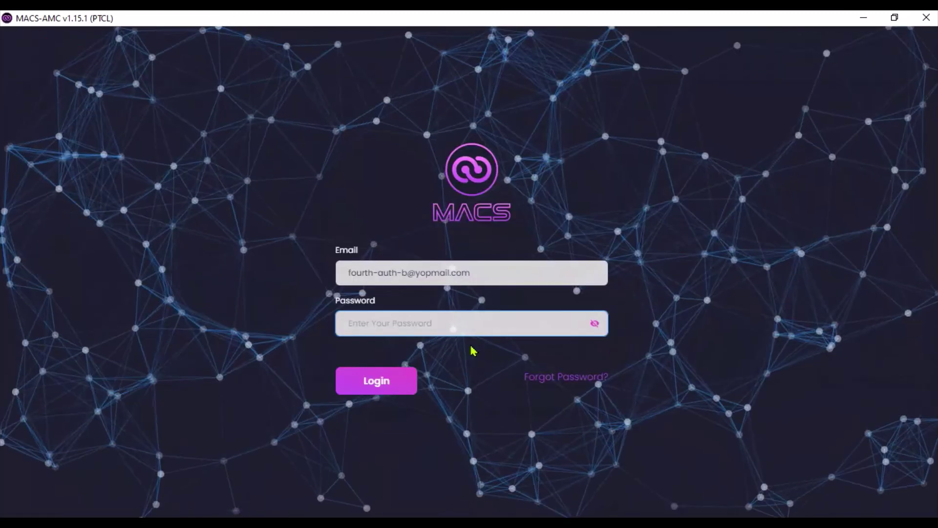
Log in as authorizer B with the password and one-time password
{"action": "type", "text": "*********"}
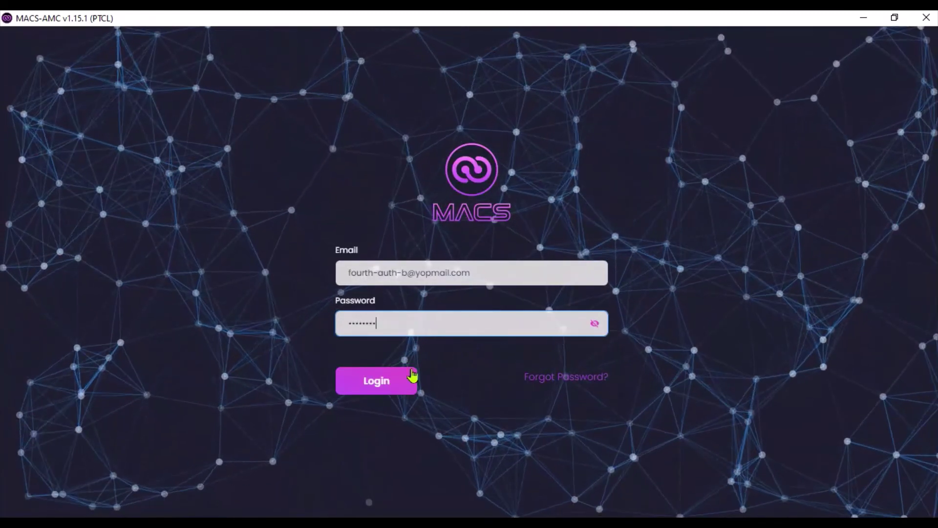
{"action": "left_click", "coordinate": [409, 377]}
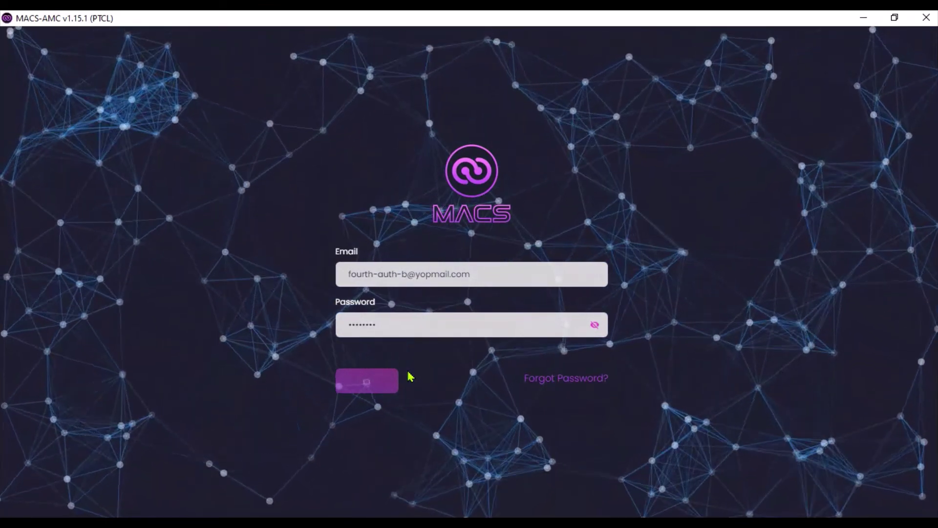
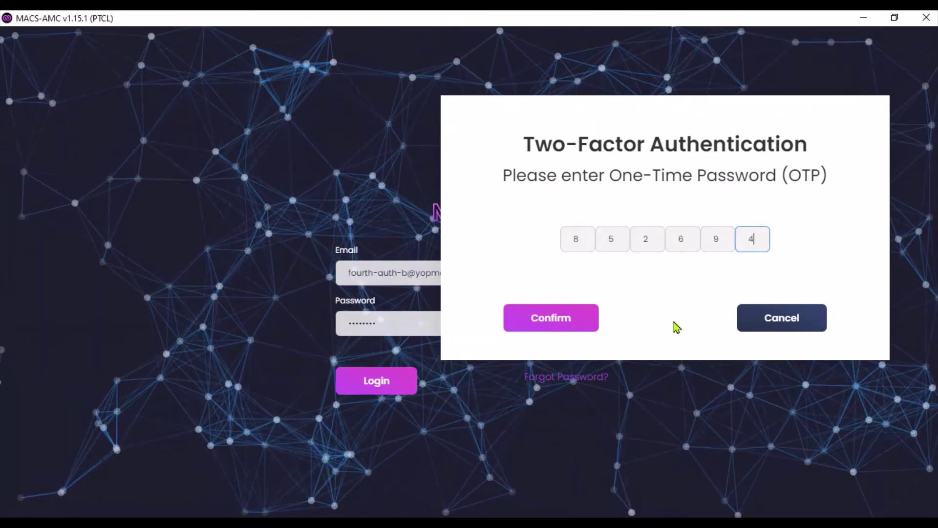
{"action": "left_click", "coordinate": [581, 325]}
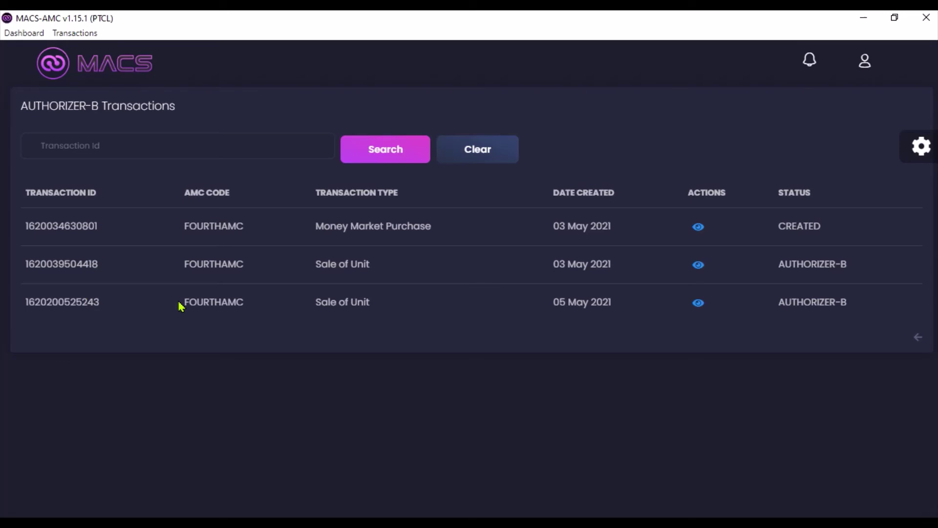
Open the 05 May Sale of Unit and submit an Accept decision in its Approval Check List
{"action": "left_click", "coordinate": [699, 304]}
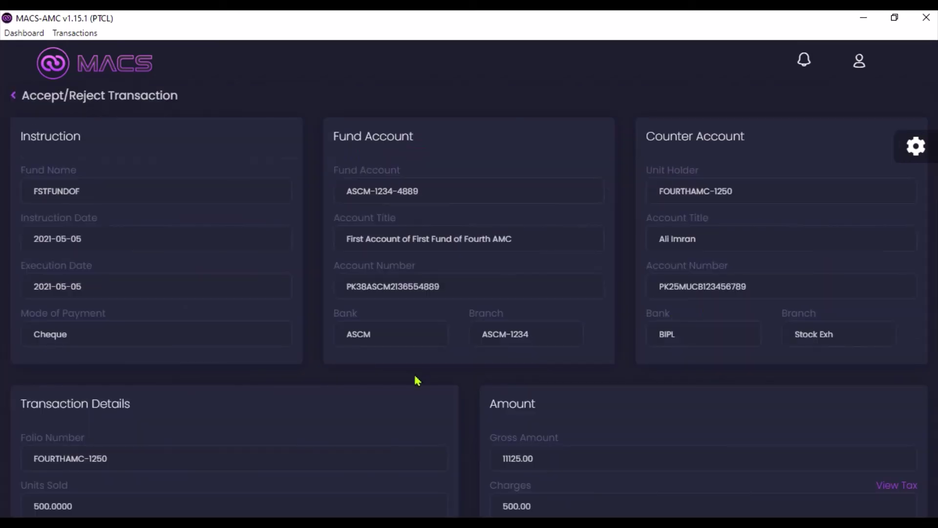
{"action": "scroll", "coordinate": [471, 275], "scroll_direction": "down", "scroll_amount": 10}
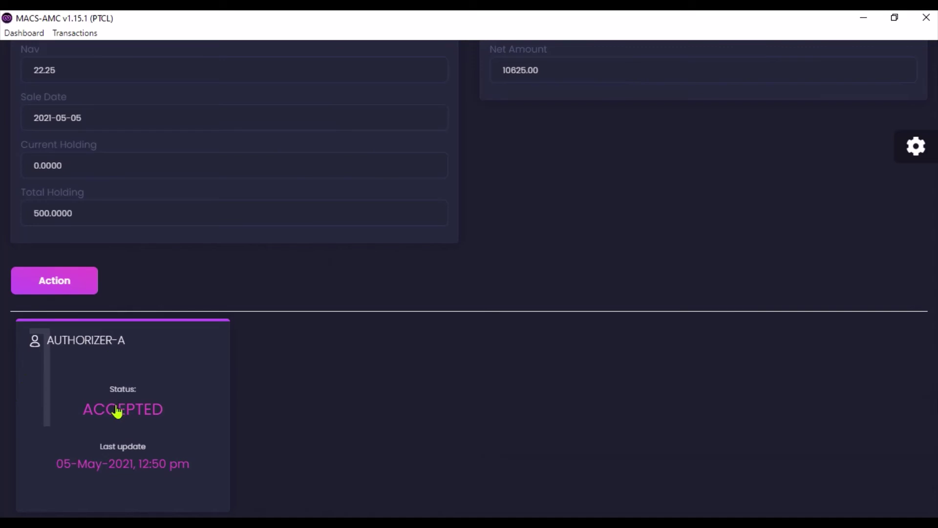
{"action": "left_click", "coordinate": [46, 291]}
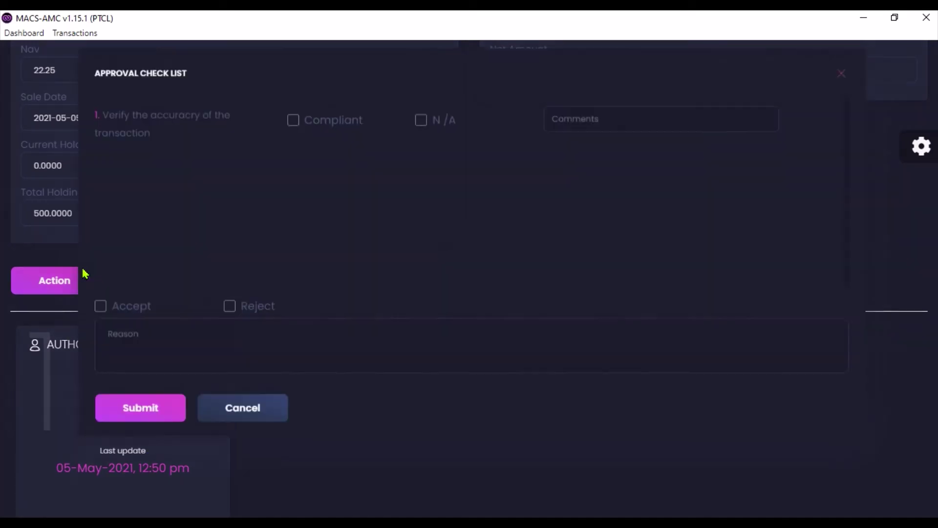
{"action": "left_click", "coordinate": [129, 320]}
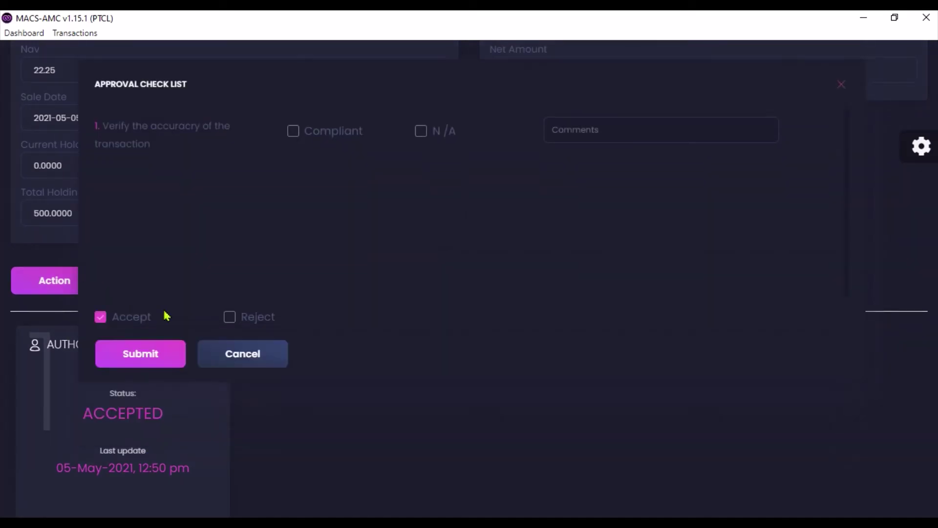
{"action": "left_click", "coordinate": [244, 319]}
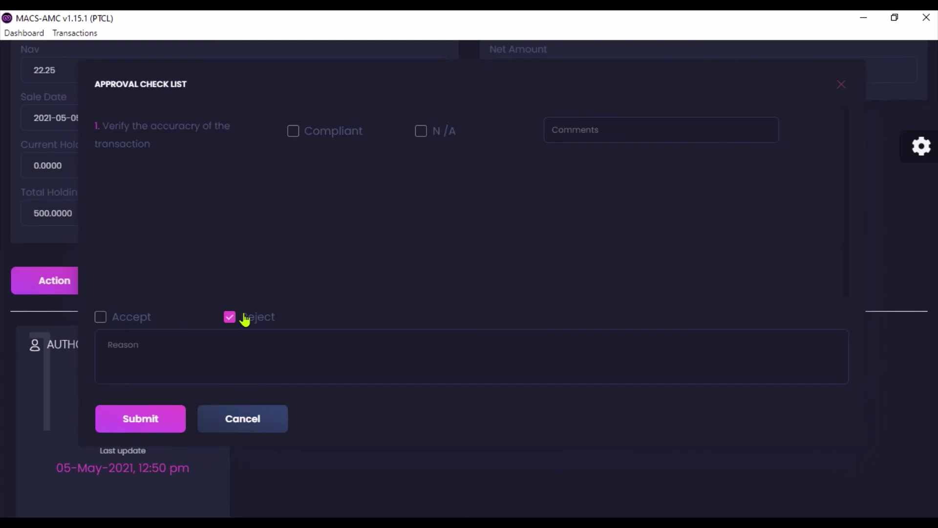
{"action": "left_click", "coordinate": [137, 323]}
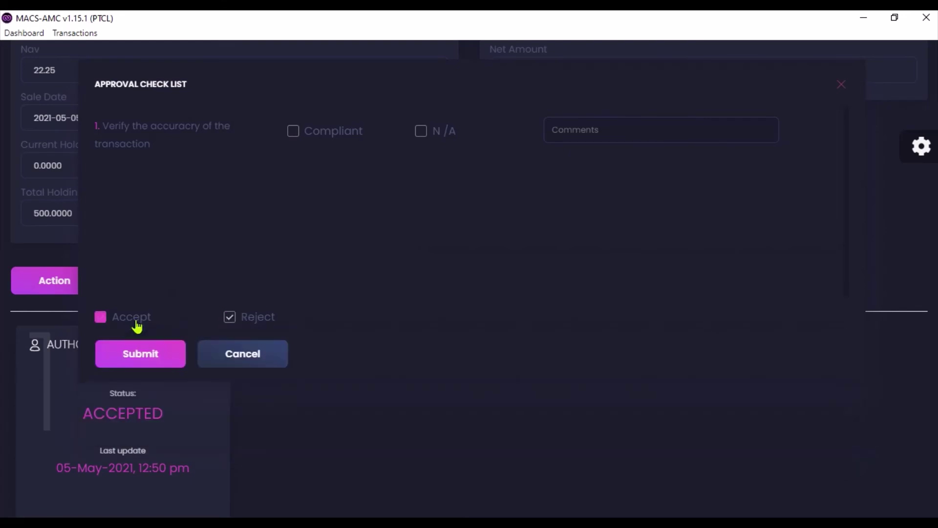
{"action": "left_click", "coordinate": [145, 352]}
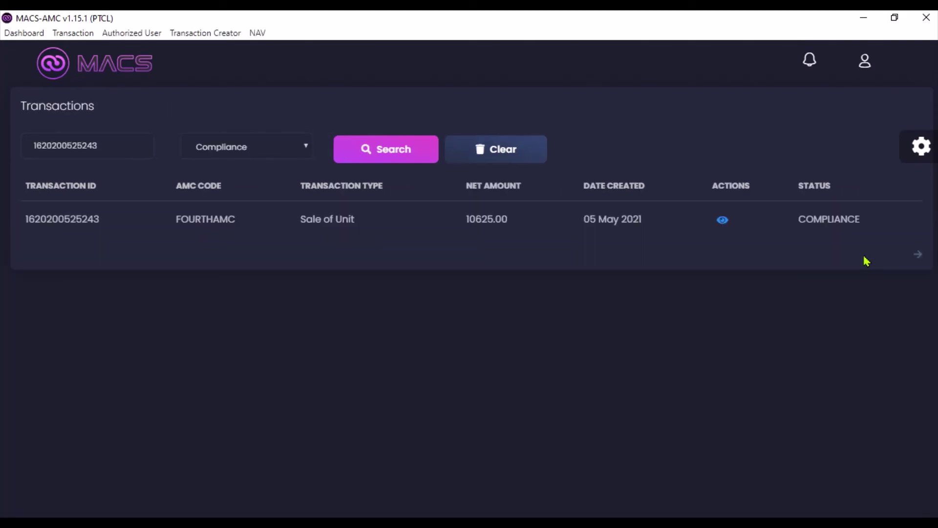
{"action": "left_click_drag", "start_coordinate": [813, 219], "coordinate": [847, 218]}
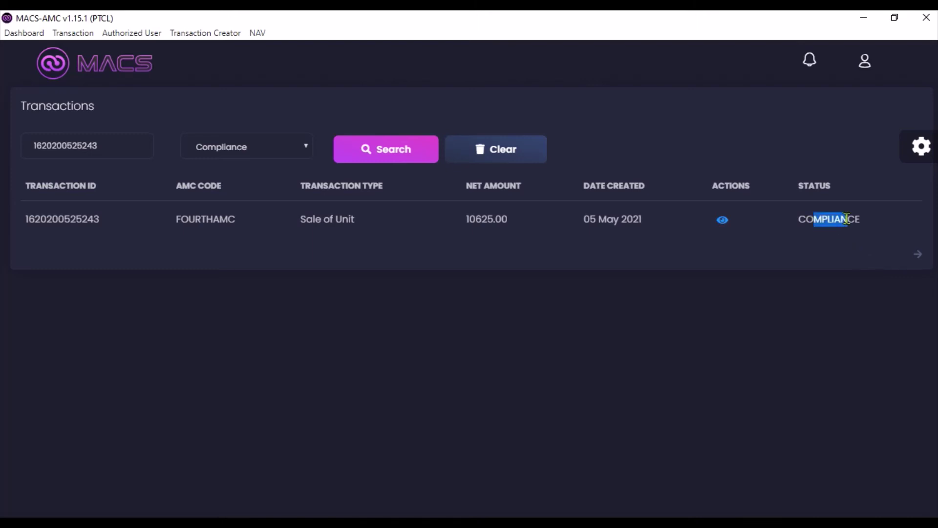
{"action": "left_click", "coordinate": [859, 219]}
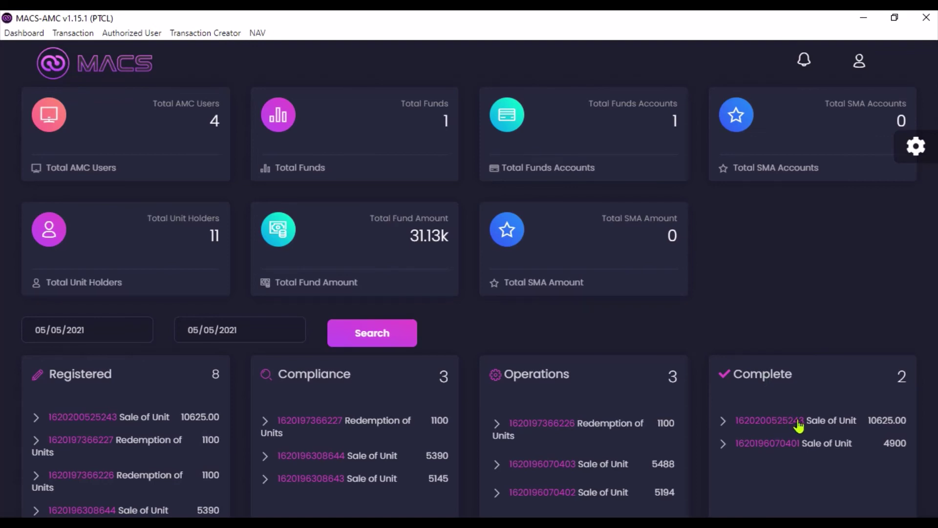
{"action": "left_click", "coordinate": [206, 33]}
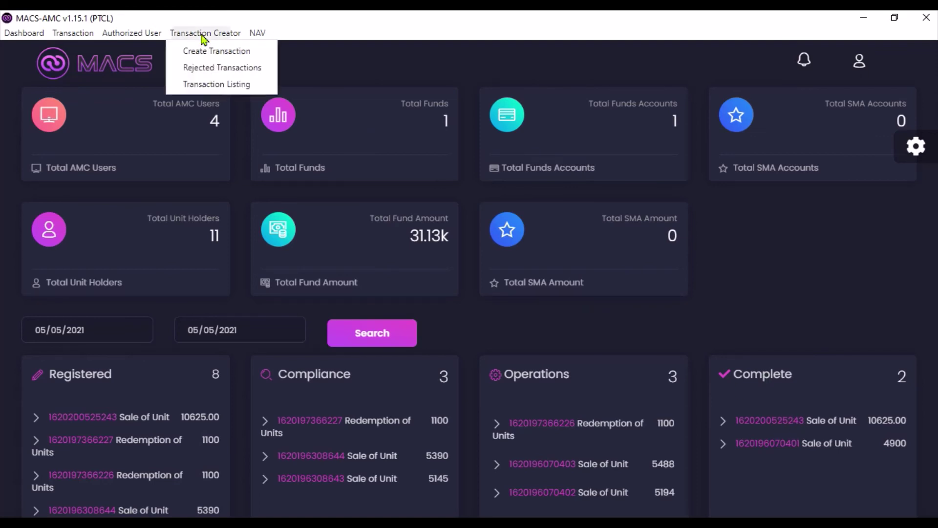
{"action": "left_click", "coordinate": [206, 86]}
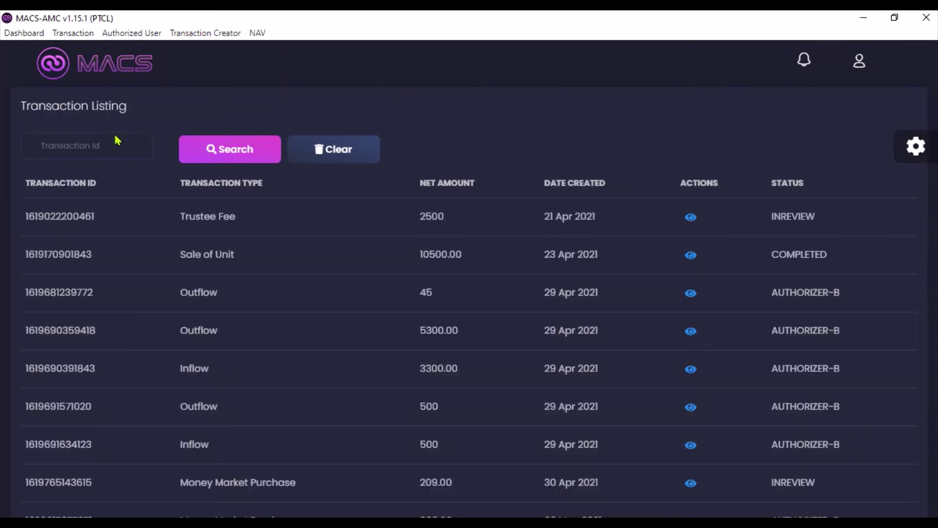
{"action": "left_click", "coordinate": [107, 140]}
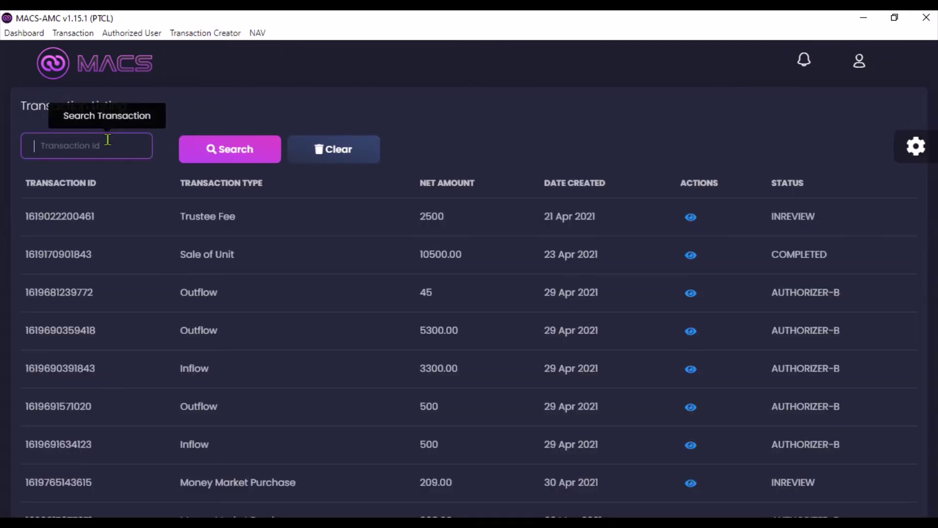
{"action": "key", "text": "ctrl+v"}
{"action": "left_click", "coordinate": [215, 152]}
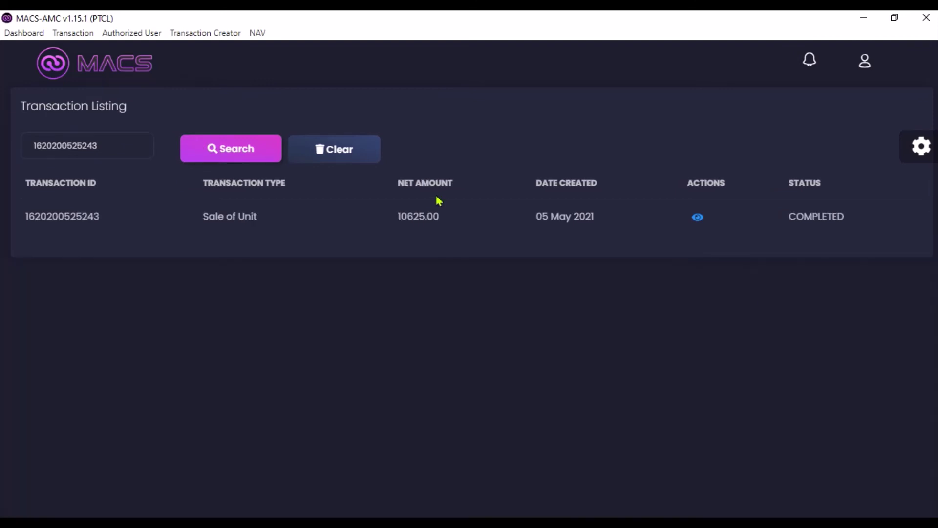
{"action": "left_click_drag", "start_coordinate": [816, 213], "coordinate": [841, 217]}
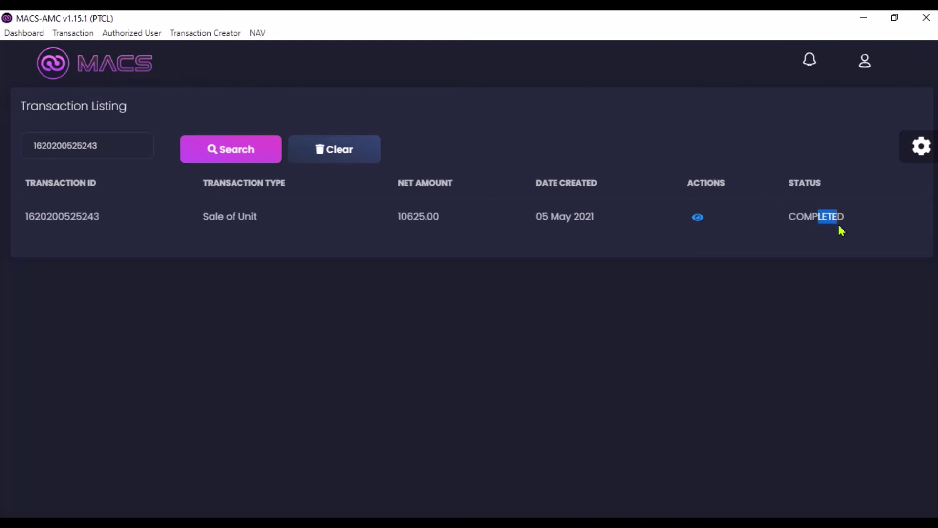
{"action": "left_click", "coordinate": [806, 218]}
Reach the Transaction Bulk Upload page, then switch to the top of the Saleofunits.csv spreadsheet
{"action": "left_click", "coordinate": [190, 34]}
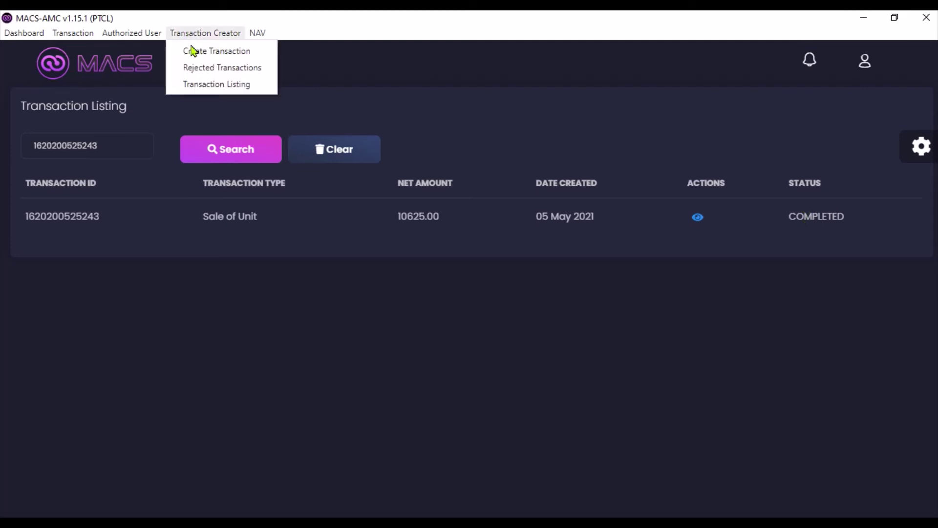
{"action": "left_click", "coordinate": [205, 68]}
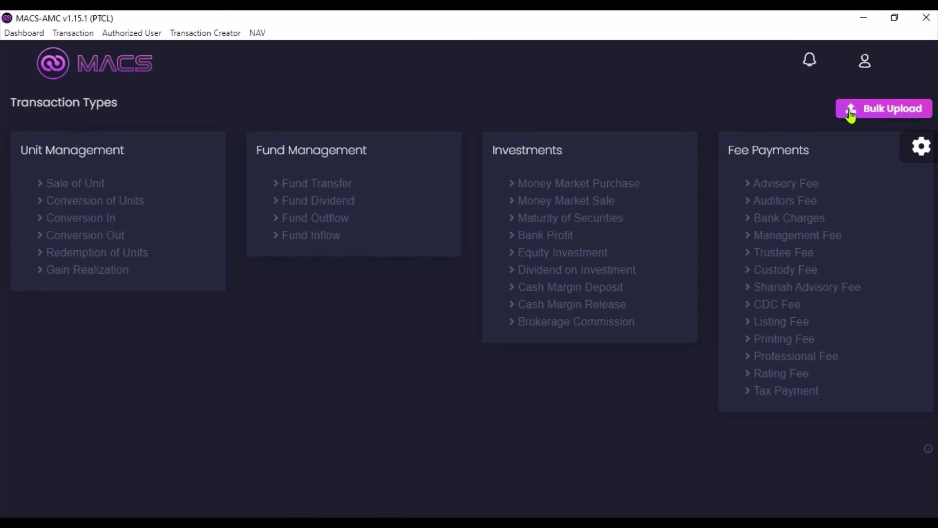
{"action": "left_click", "coordinate": [885, 111]}
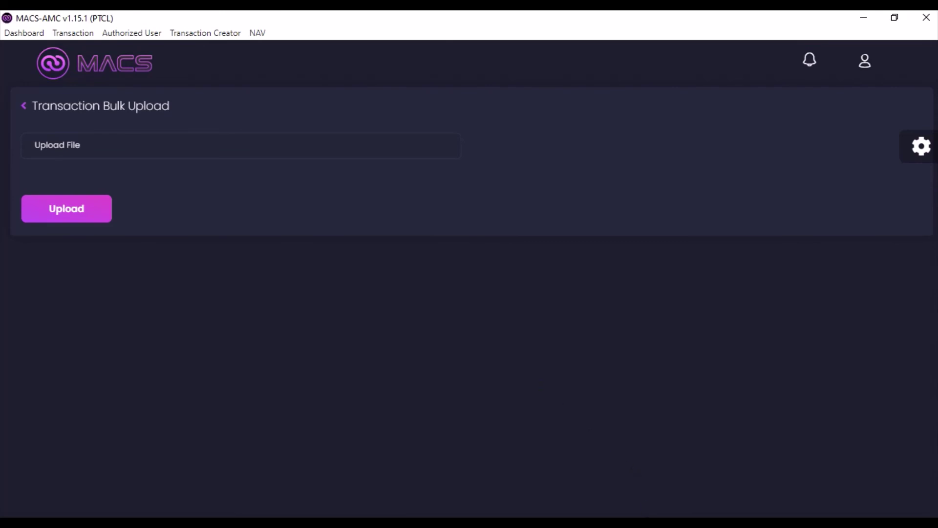
{"action": "key", "text": "alt+Tab"}
{"action": "key", "text": "ctrl+Home"}
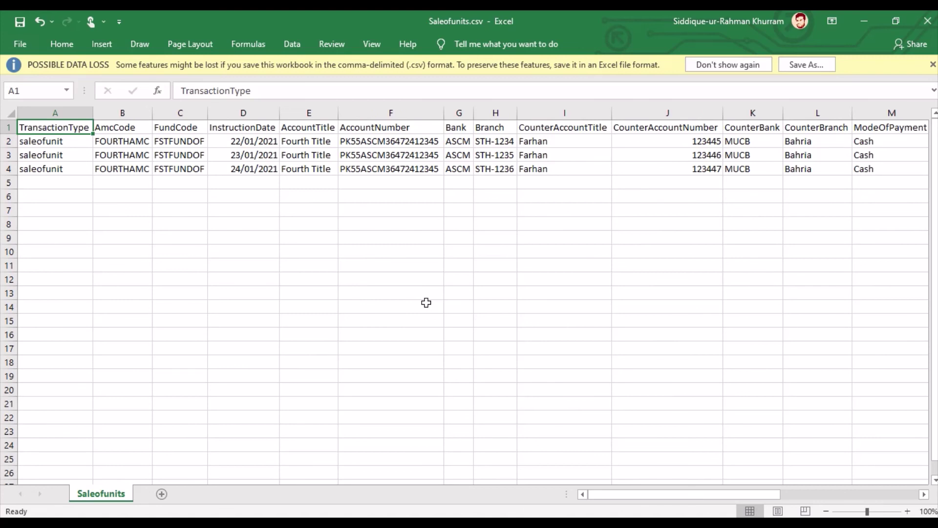
Check the first data row's AccountNumber and UnitHolderName, then open MACS-AMC's upload file picker
{"action": "key", "text": "Down"}
{"action": "key", "text": "Down"}
{"action": "key", "text": "Down"}
{"action": "key", "text": "Right"}
{"action": "key", "text": "Right"}
{"action": "key", "text": "Right"}
{"action": "key", "text": "Right"}
{"action": "key", "text": "Right"}
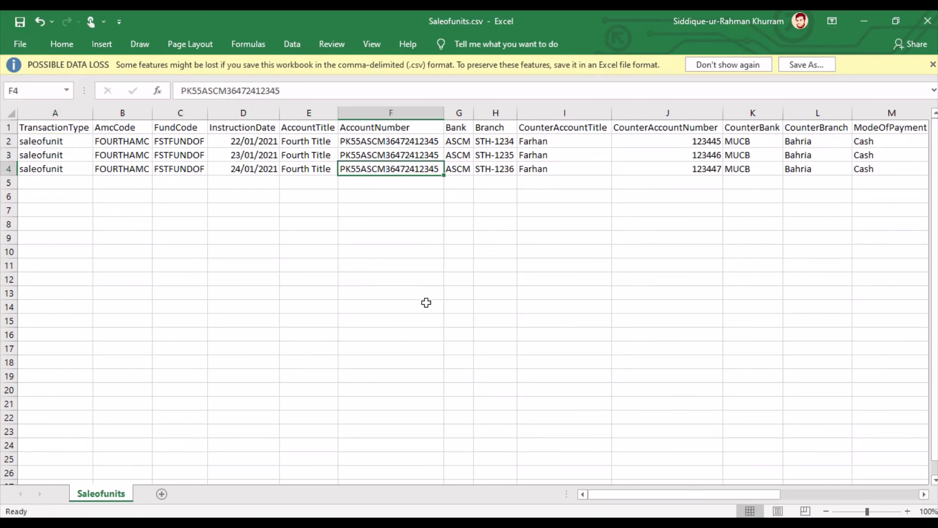
{"action": "key", "text": "Right"}
{"action": "key", "text": "Right"}
{"action": "key", "text": "Right"}
{"action": "key", "text": "Right"}
{"action": "key", "text": "Right"}
{"action": "key", "text": "Right"}
{"action": "key", "text": "Right"}
{"action": "key", "text": "Right"}
{"action": "key", "text": "Right"}
{"action": "key", "text": "Right"}
{"action": "key", "text": "Right"}
{"action": "key", "text": "Right"}
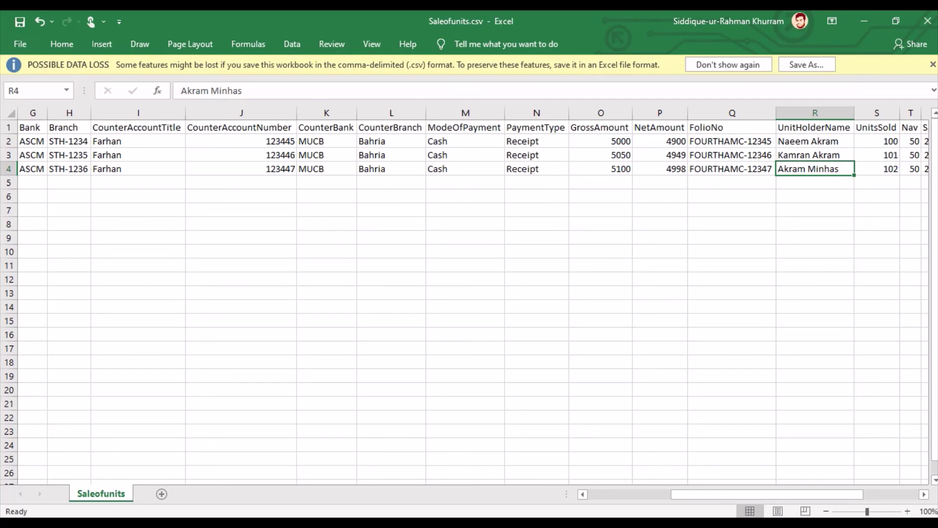
{"action": "key", "text": "alt+Tab"}
{"action": "left_click", "coordinate": [76, 145]}
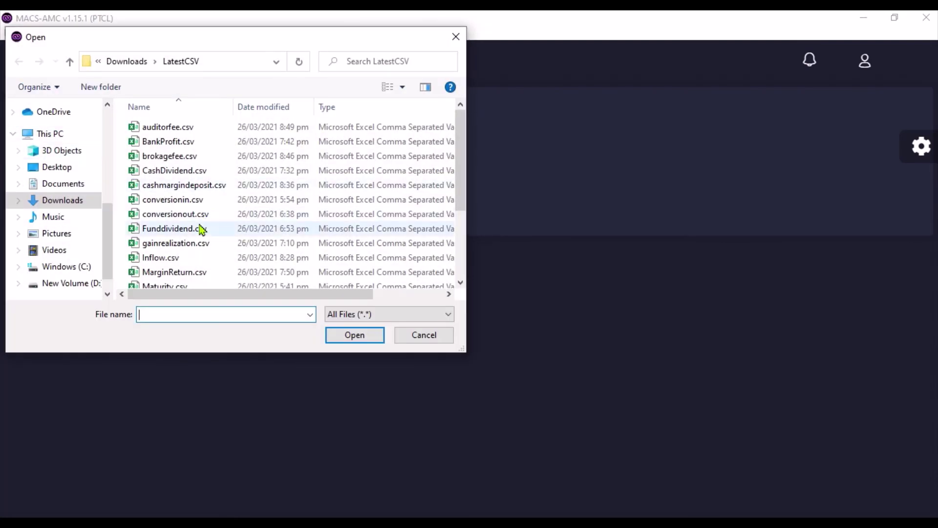
Choose Saleofunits.csv as the upload file, upload it, and return to Transaction Types
{"action": "scroll", "coordinate": [195, 195], "scroll_direction": "down", "scroll_amount": 3}
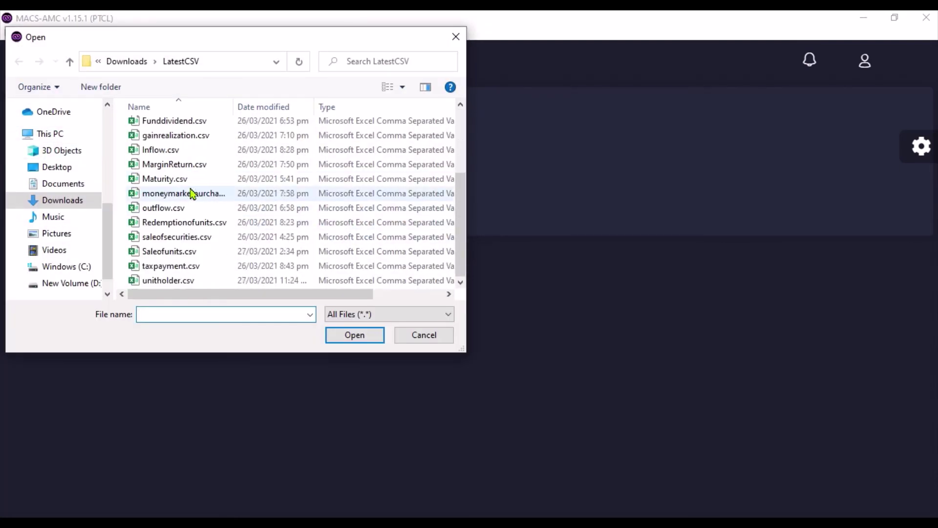
{"action": "left_click", "coordinate": [169, 237]}
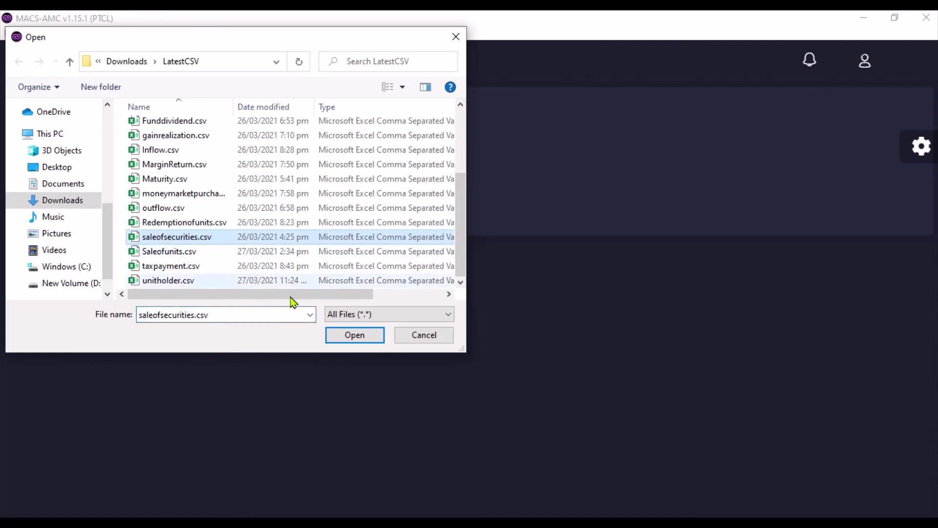
{"action": "left_click", "coordinate": [172, 252]}
{"action": "left_click", "coordinate": [349, 334]}
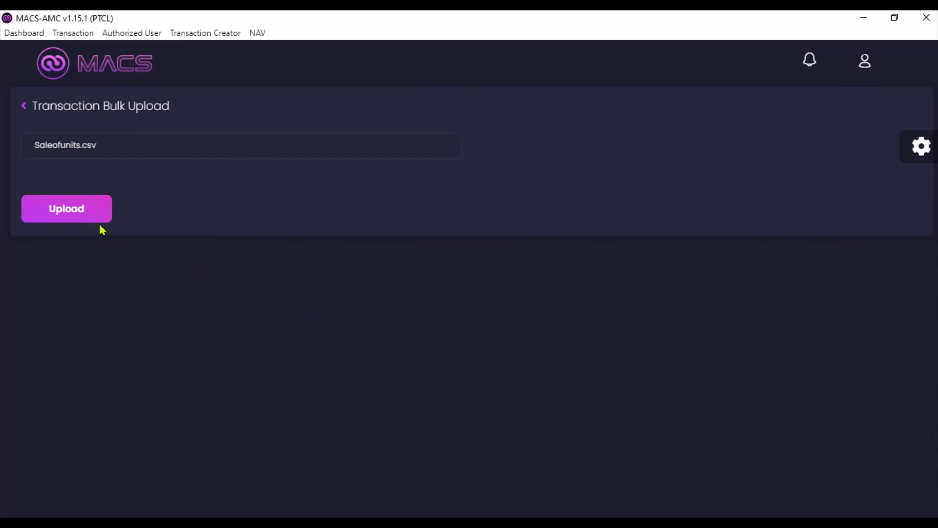
{"action": "left_click", "coordinate": [85, 222]}
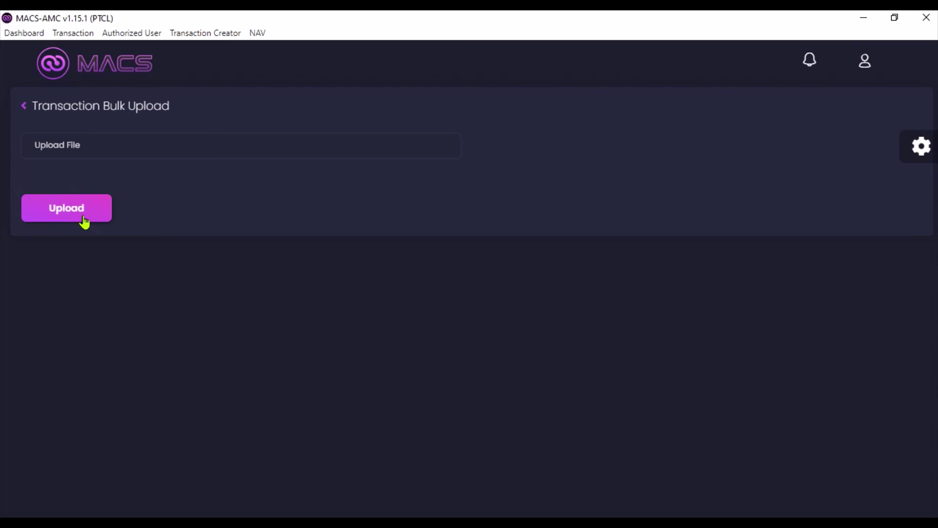
{"action": "left_click", "coordinate": [84, 221]}
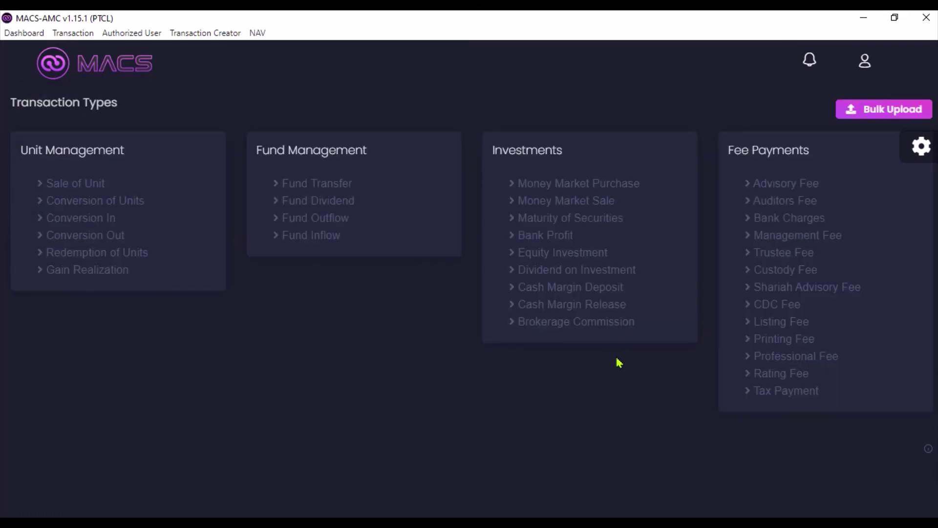